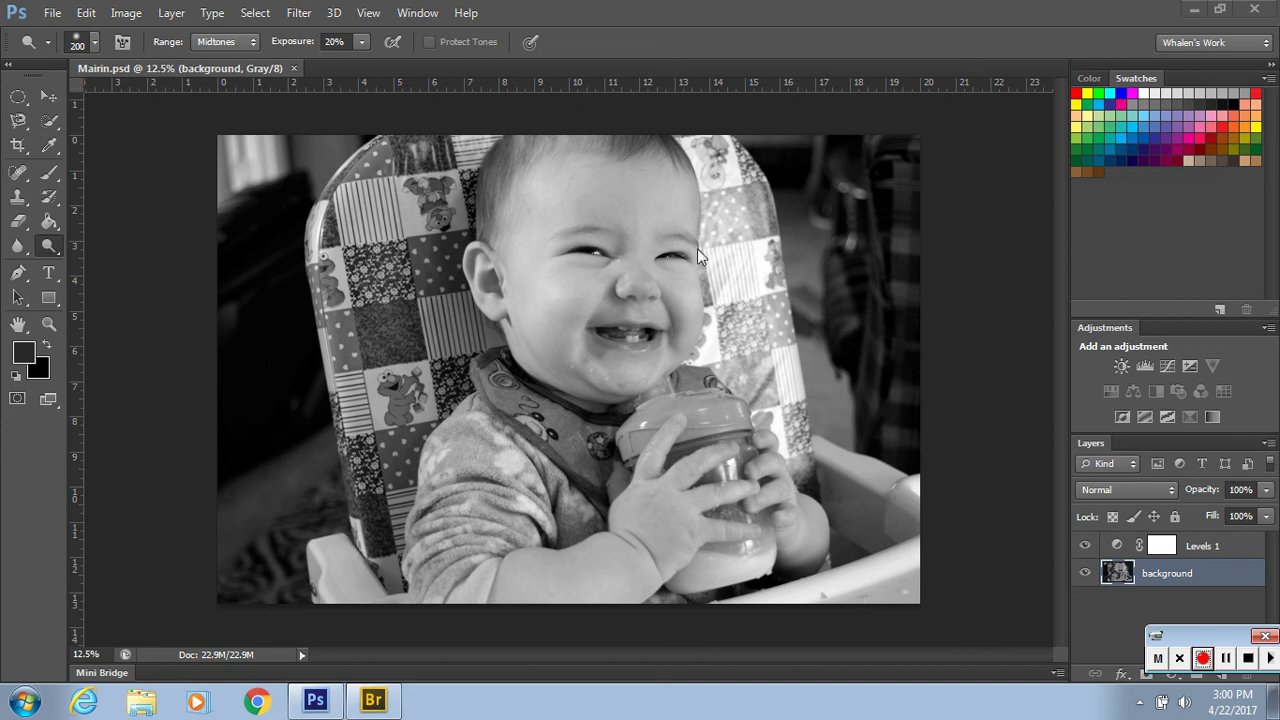
Make the Levels 1 adjustment visible on the grayscale baby photo.
{"action": "left_click", "coordinate": [1084, 545]}
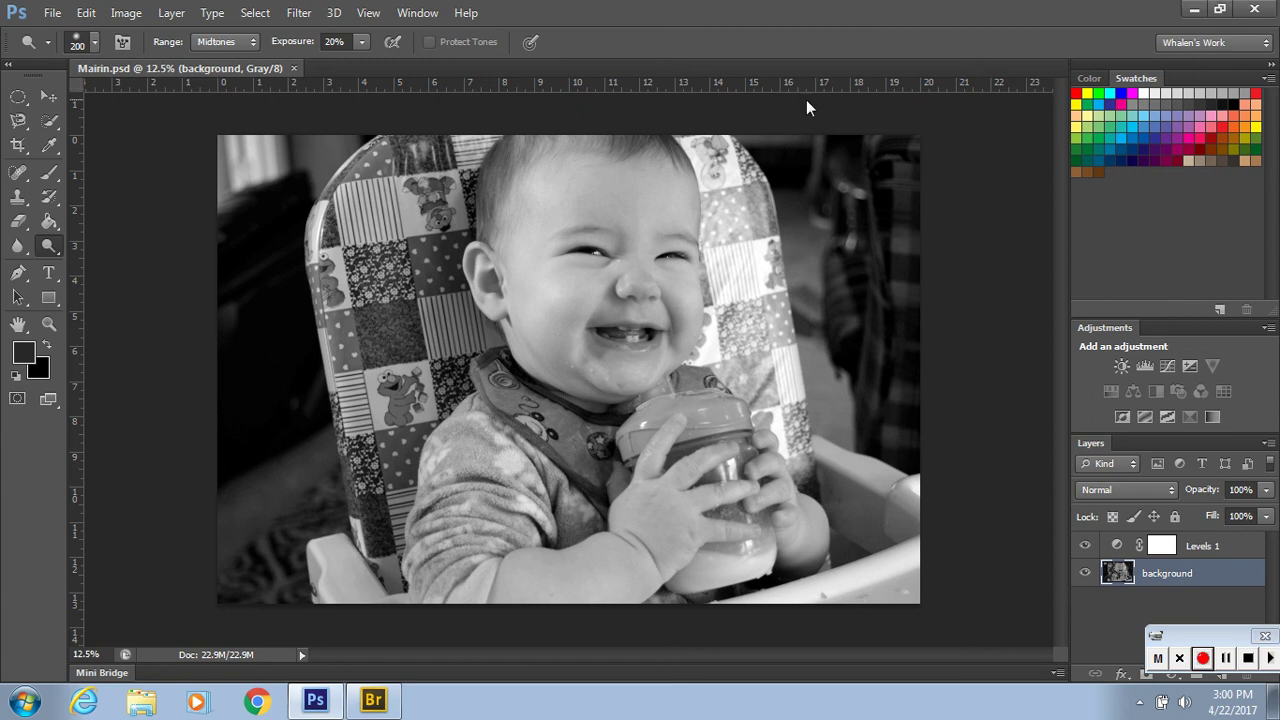
Add a Brightness/Contrast layer with Contrast 70, then select the background layer.
{"action": "left_click", "coordinate": [1123, 366]}
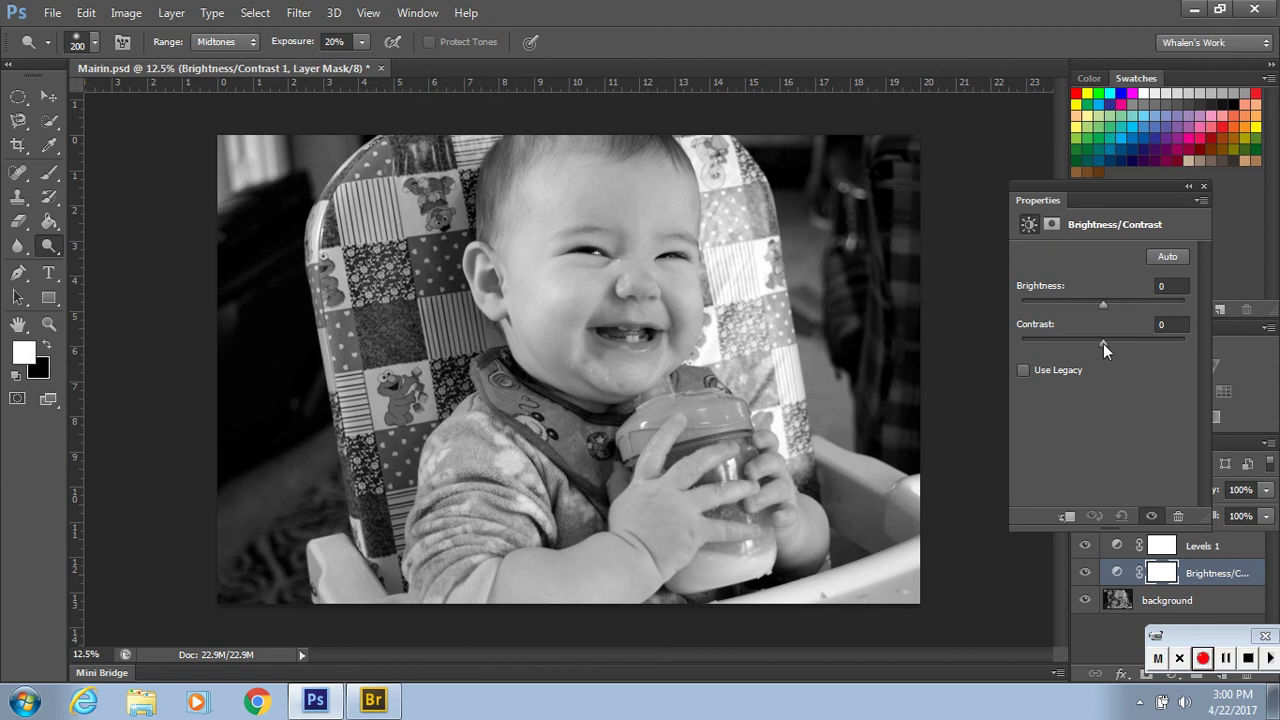
{"action": "left_click_drag", "start_coordinate": [1103, 343], "coordinate": [1131, 341]}
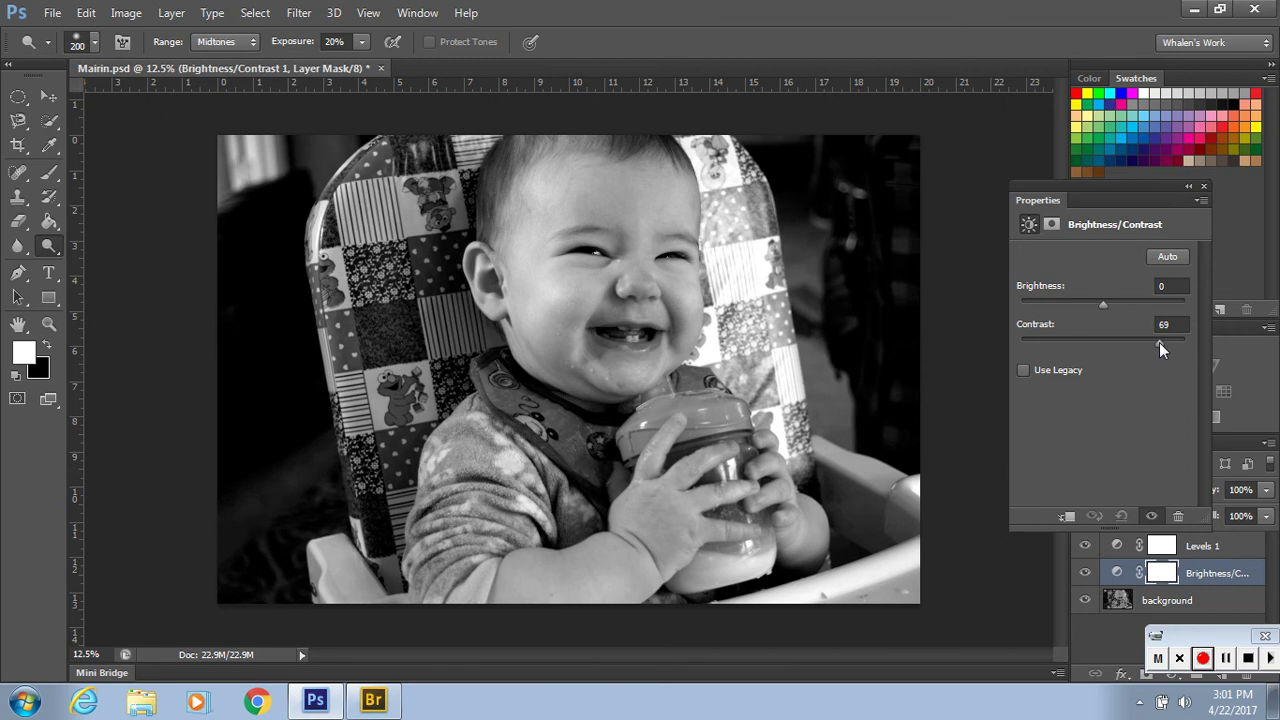
{"action": "left_click", "coordinate": [1205, 186]}
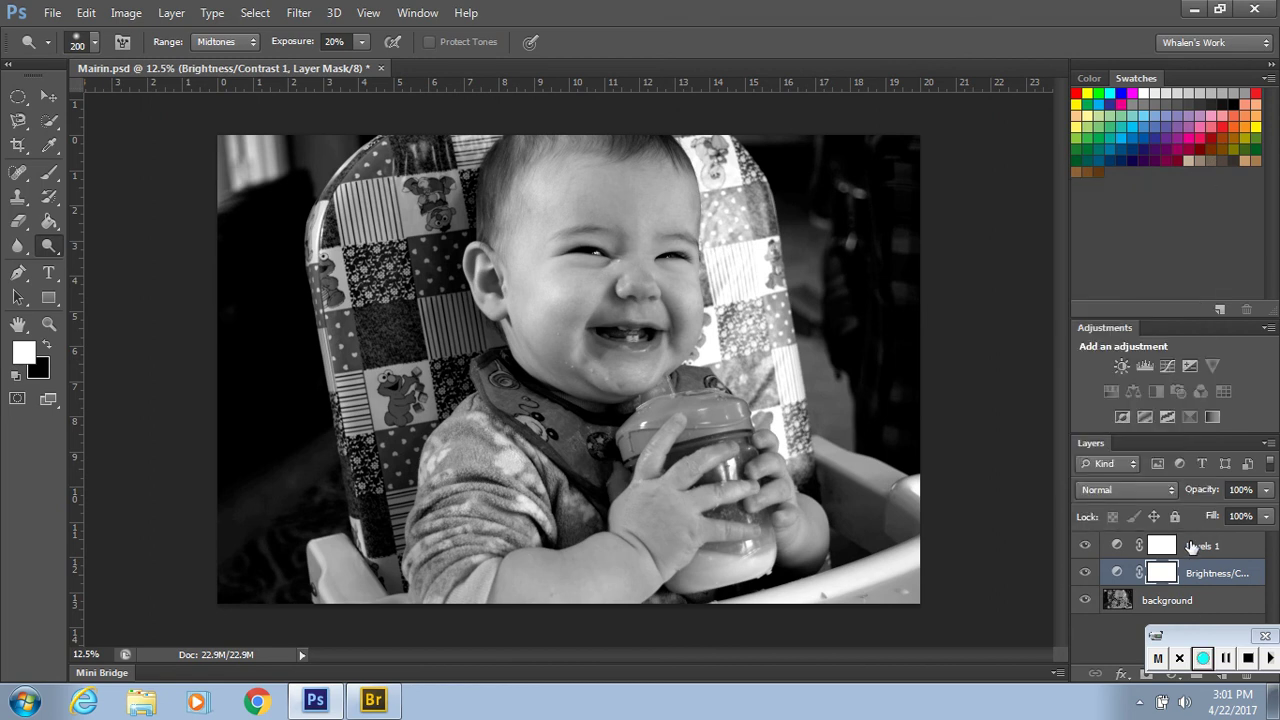
{"action": "left_click", "coordinate": [1182, 601]}
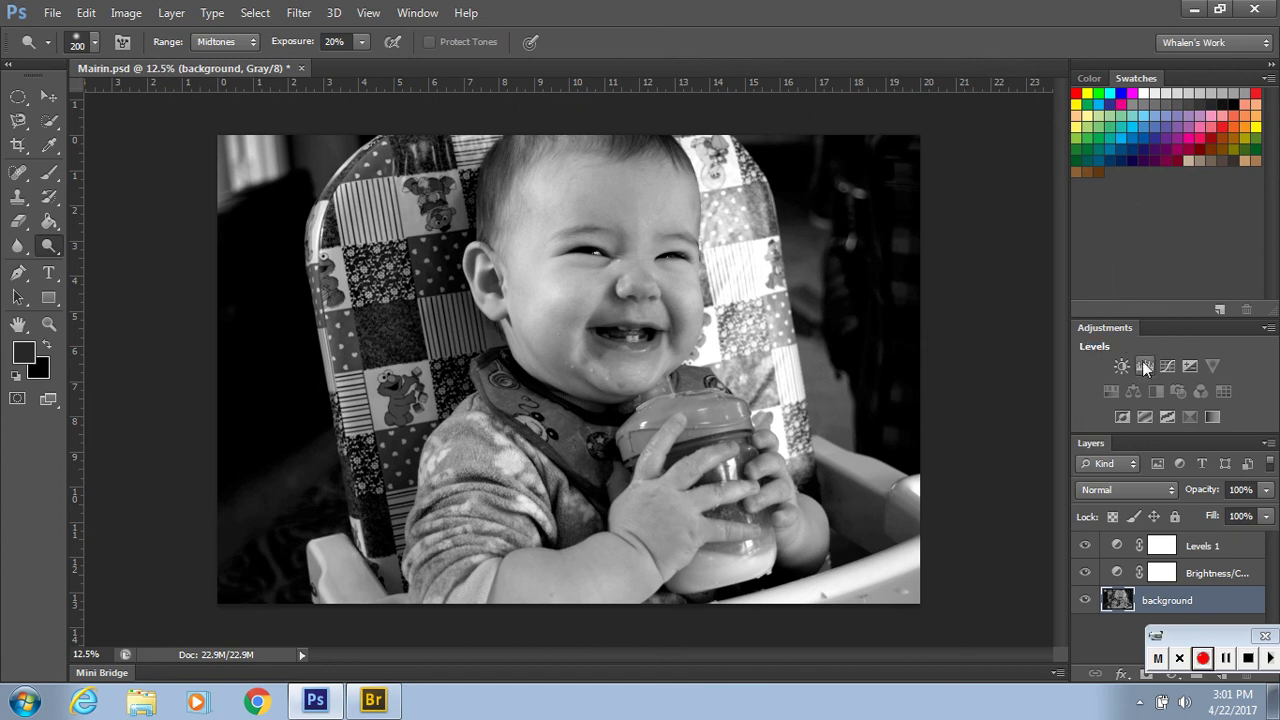
{"action": "left_click", "coordinate": [372, 703]}
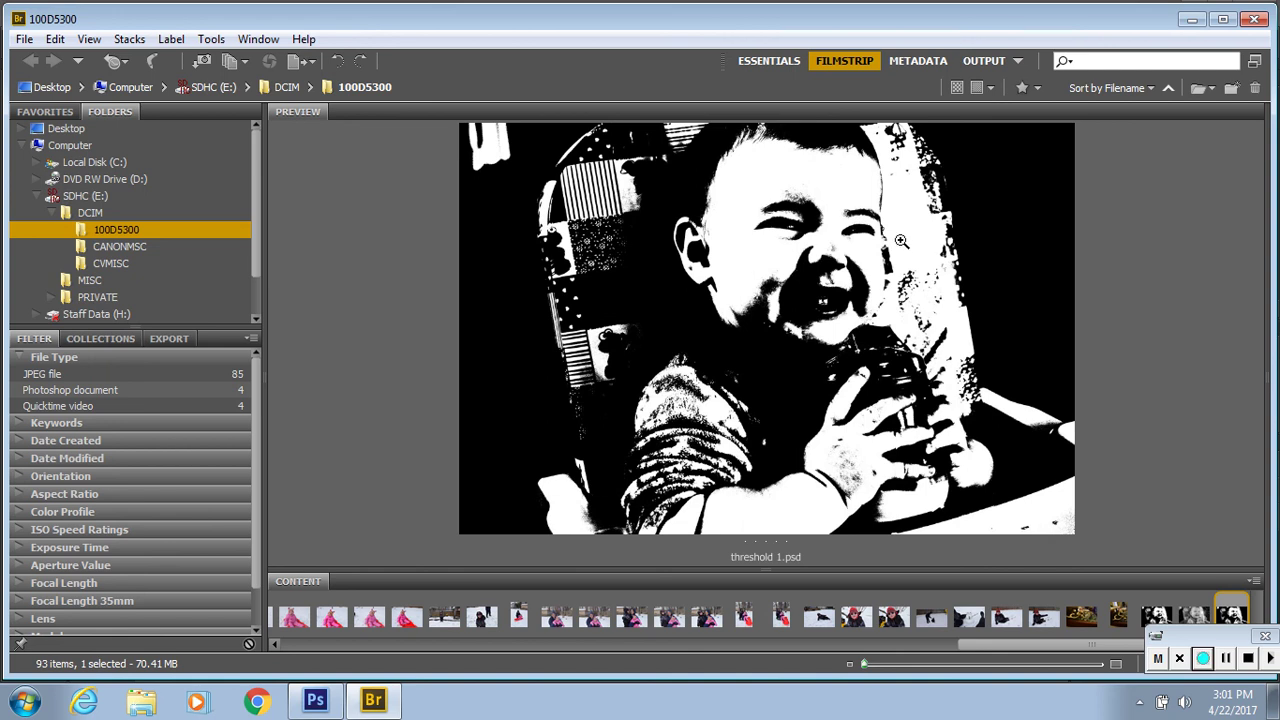
Back in Photoshop, add a Threshold adjustment layer and drag its level lower.
{"action": "left_click", "coordinate": [315, 702]}
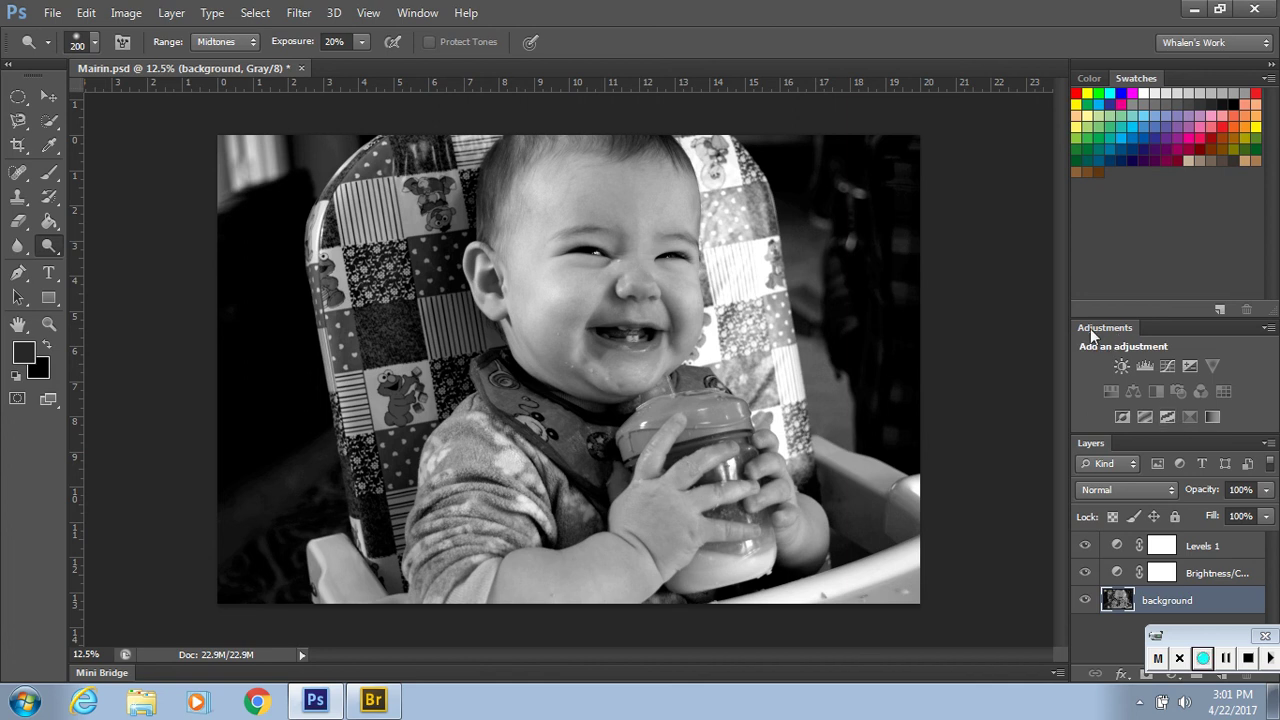
{"action": "left_click", "coordinate": [1164, 415]}
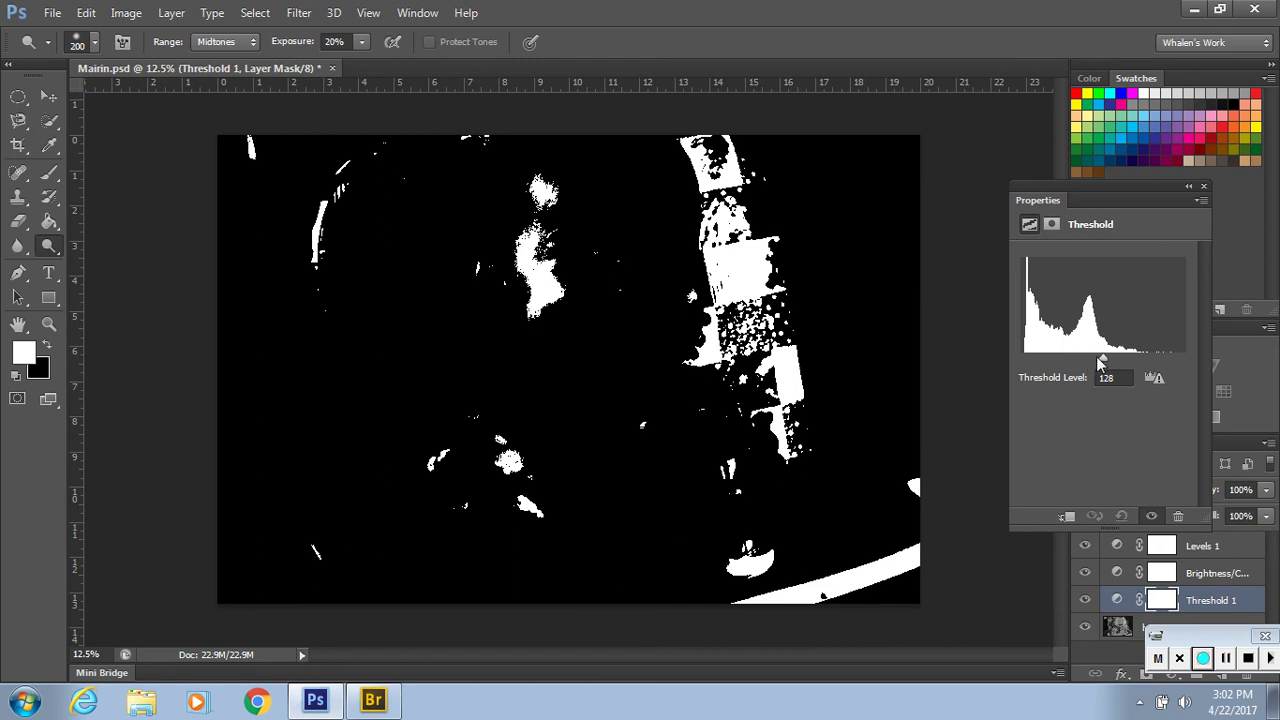
{"action": "left_click_drag", "start_coordinate": [1099, 358], "coordinate": [1083, 358]}
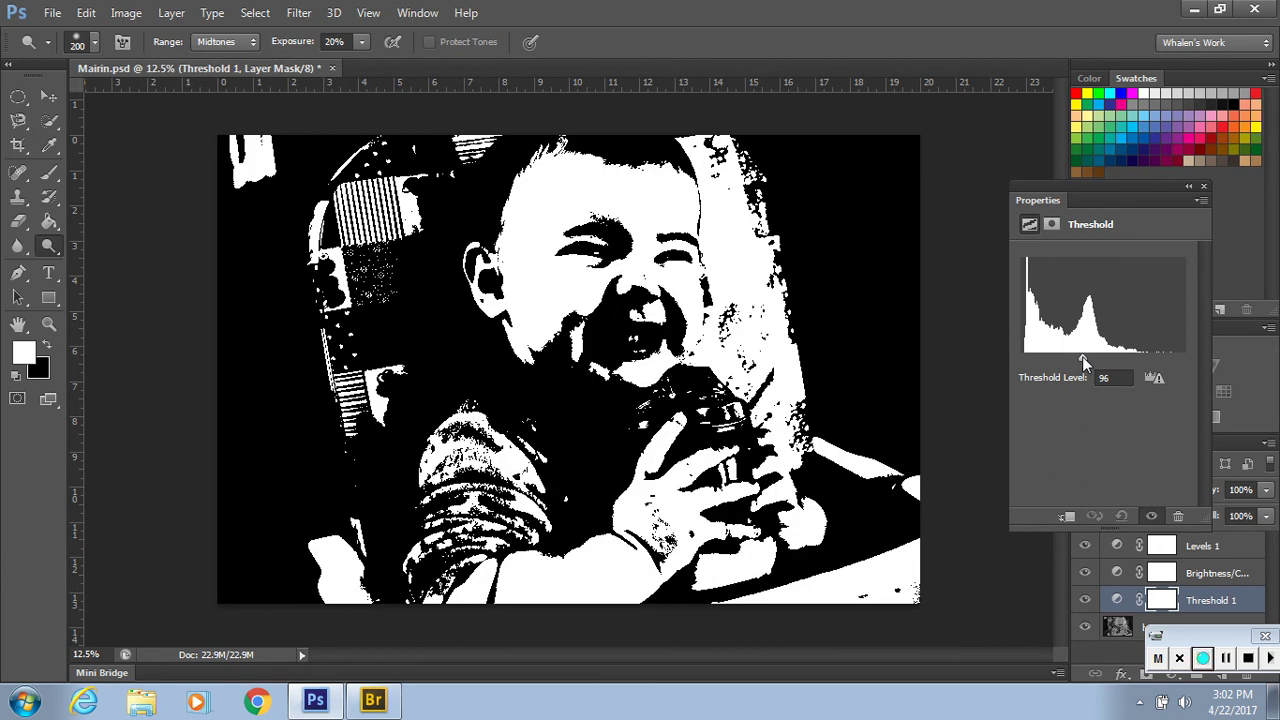
Fine-tune the Threshold Level with arrow keys, five steps down then four up.
{"action": "left_click", "coordinate": [1117, 378]}
{"action": "key", "text": "Down"}
{"action": "key", "text": "Down"}
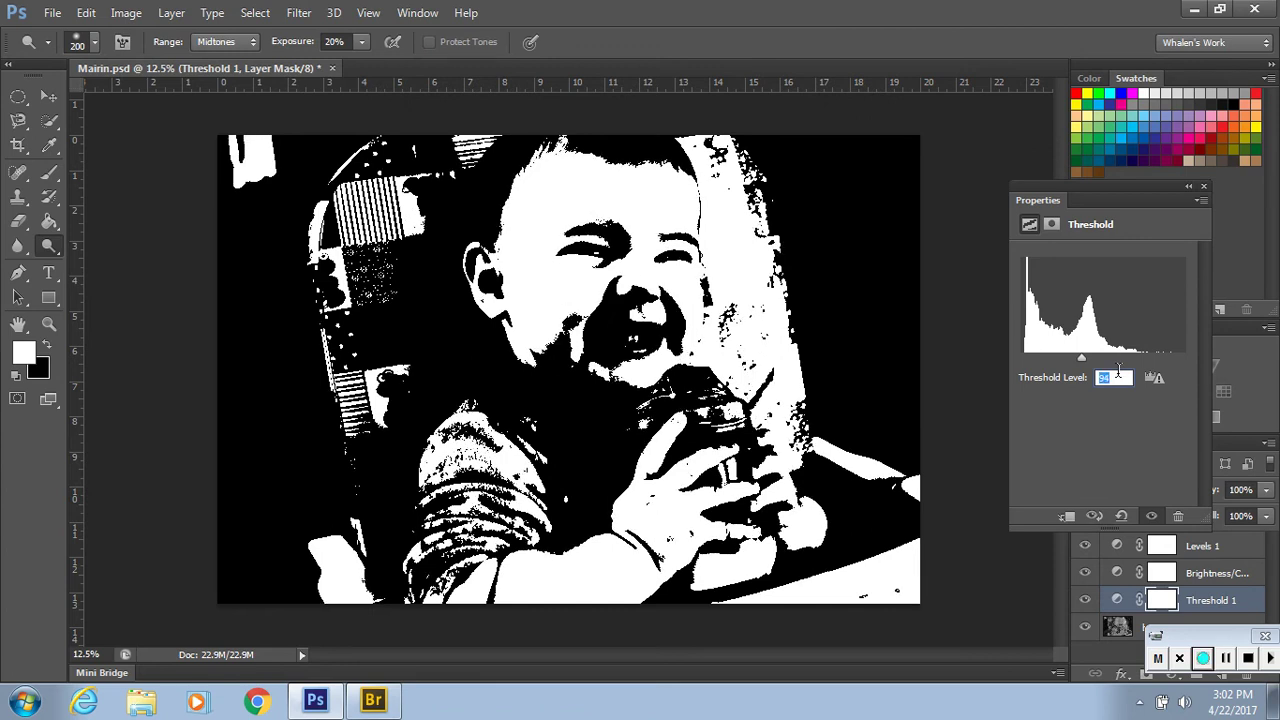
{"action": "key", "text": "Down"}
{"action": "key", "text": "Down"}
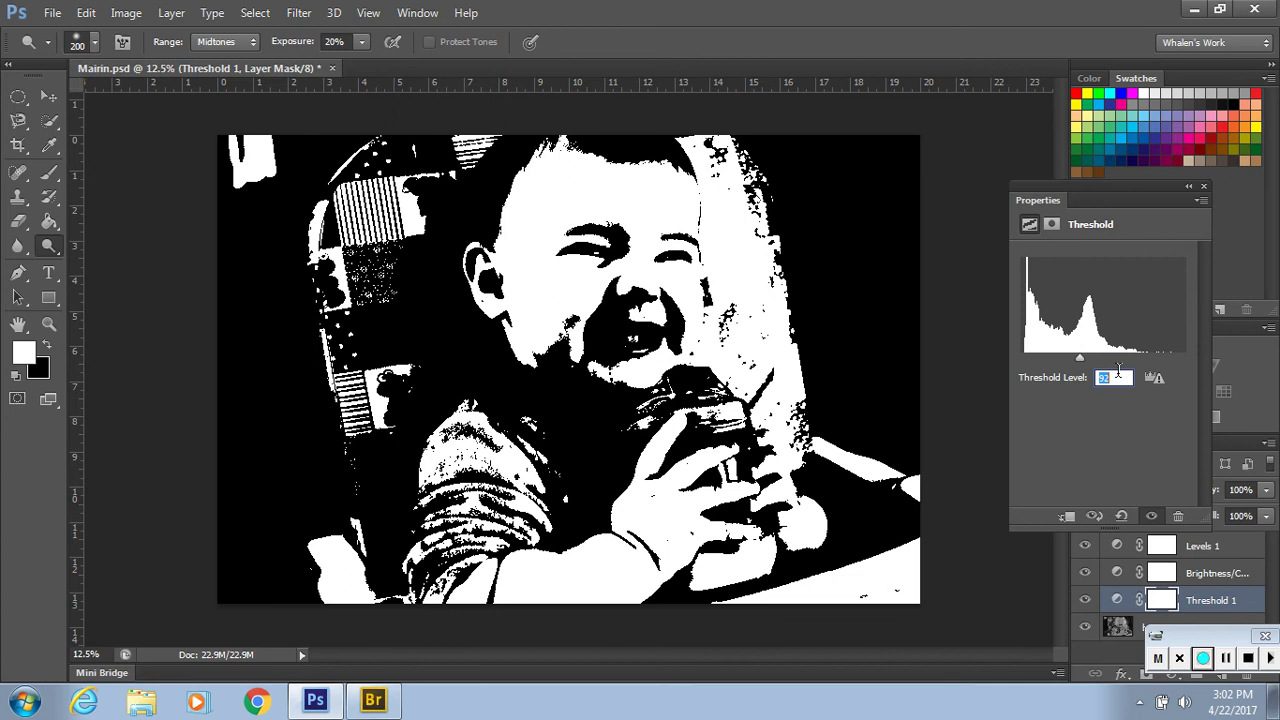
{"action": "key", "text": "Down"}
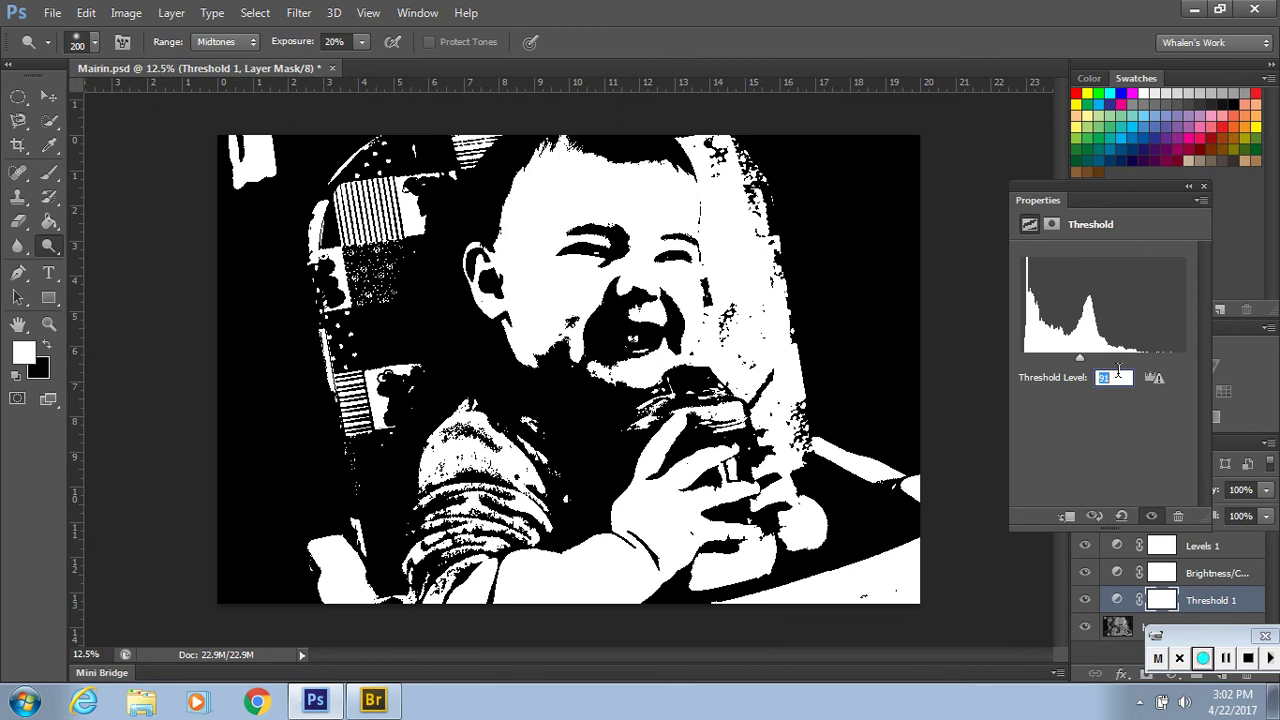
{"action": "key", "text": "Down"}
{"action": "key", "text": "Down"}
{"action": "key", "text": "Down"}
{"action": "key", "text": "Down"}
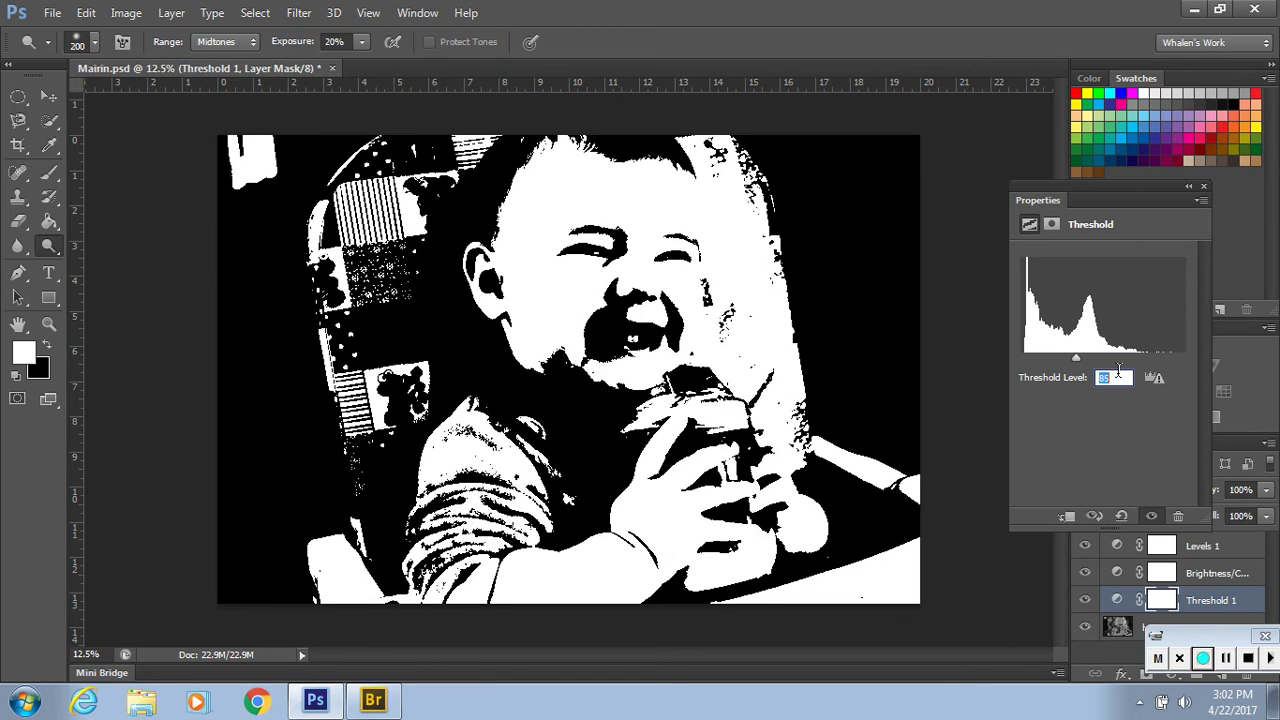
{"action": "key", "text": "Down"}
{"action": "key", "text": "Down"}
{"action": "key", "text": "Down"}
{"action": "key", "text": "Down"}
{"action": "key", "text": "Down"}
{"action": "key", "text": "Down"}
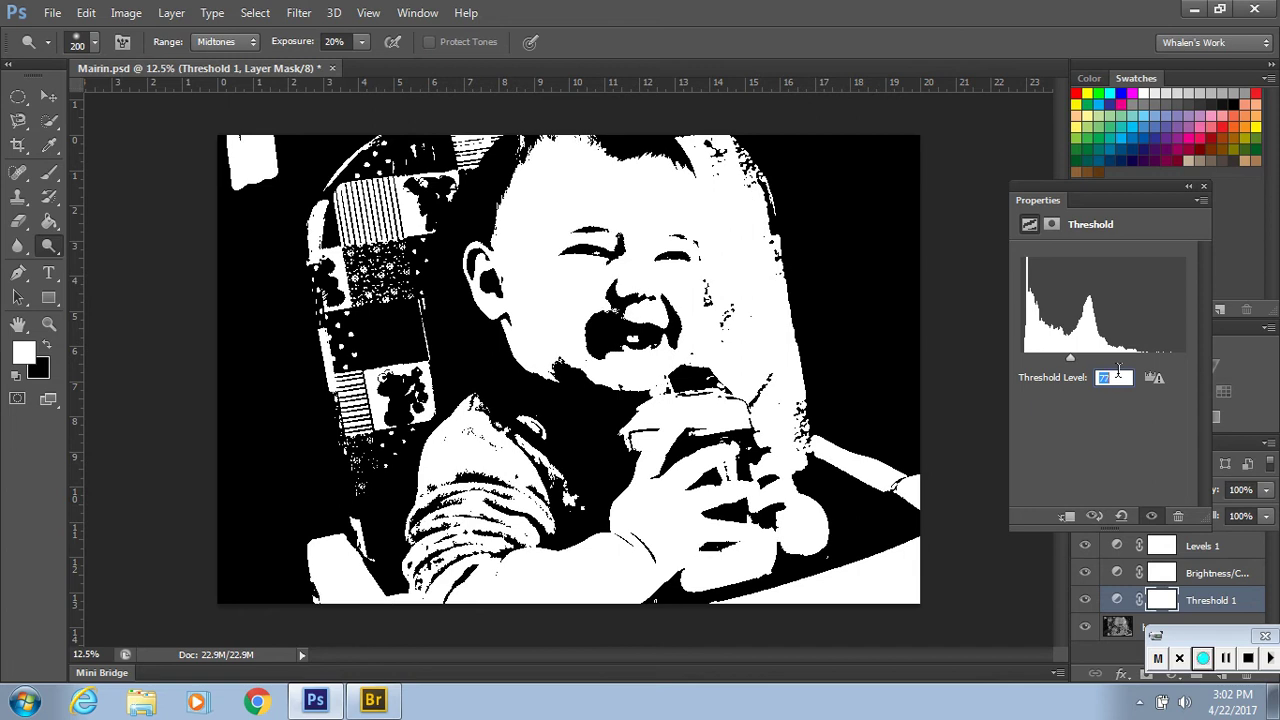
{"action": "key", "text": "Up"}
{"action": "key", "text": "Up"}
{"action": "key", "text": "Up"}
{"action": "key", "text": "Up"}
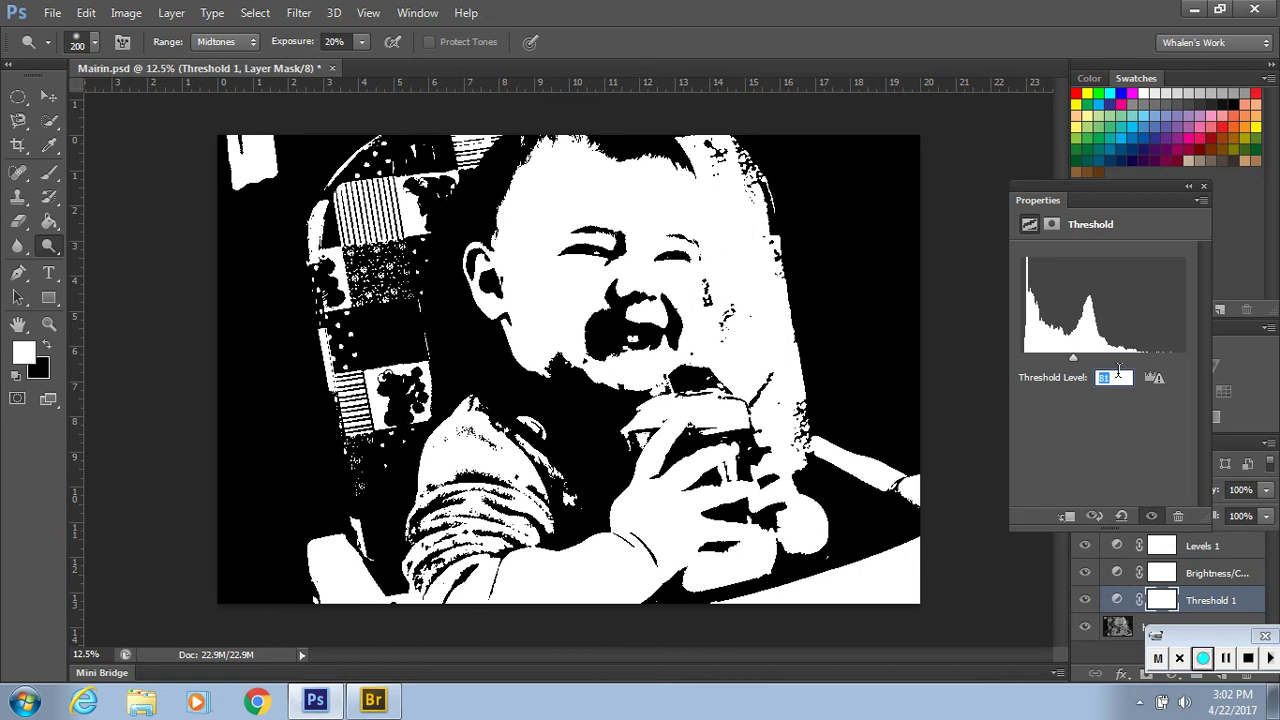
{"action": "key", "text": "Up"}
{"action": "key", "text": "Up"}
{"action": "key", "text": "Up"}
{"action": "key", "text": "Up"}
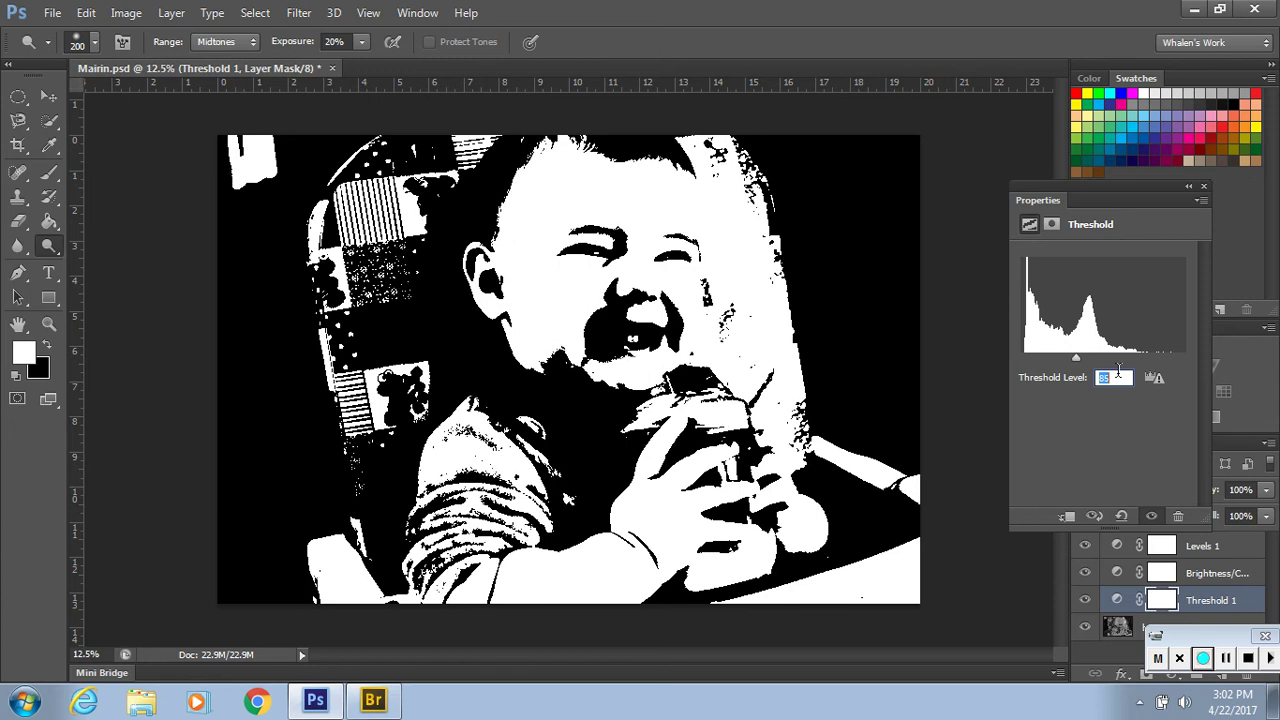
{"action": "key", "text": "Up"}
{"action": "key", "text": "Up"}
{"action": "key", "text": "Up"}
{"action": "key", "text": "Up"}
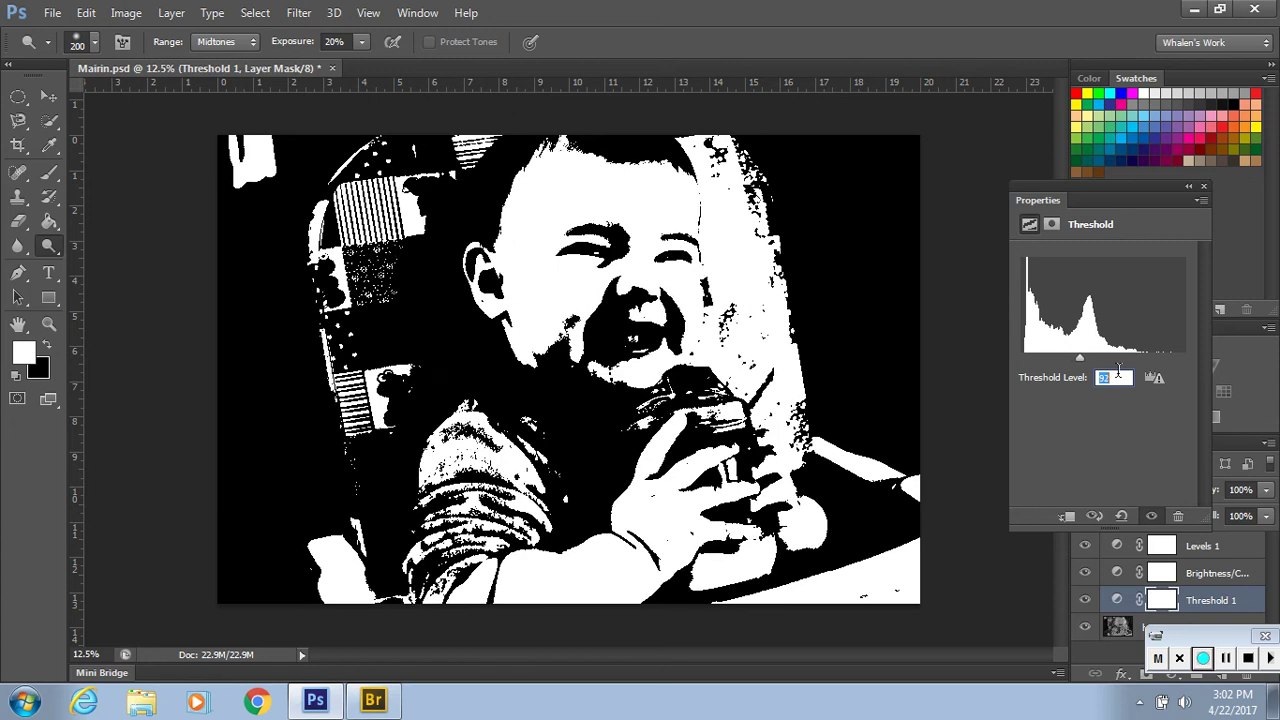
{"action": "key", "text": "Up"}
{"action": "key", "text": "Up"}
{"action": "key", "text": "Up"}
{"action": "key", "text": "Up"}
{"action": "key", "text": "Up"}
{"action": "key", "text": "Up"}
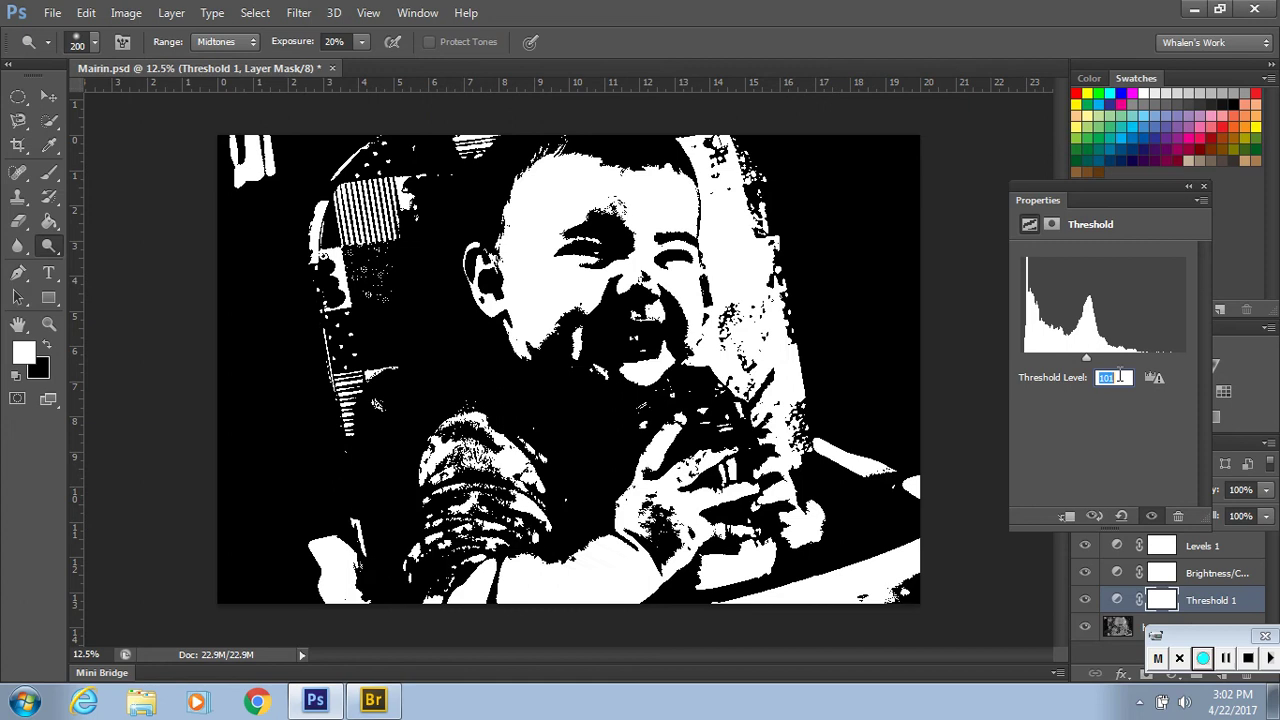
Settle the Threshold Level at 91 and close the Threshold properties.
{"action": "key", "text": "Up"}
{"action": "key", "text": "Up"}
{"action": "key", "text": "Up"}
{"action": "key", "text": "Up"}
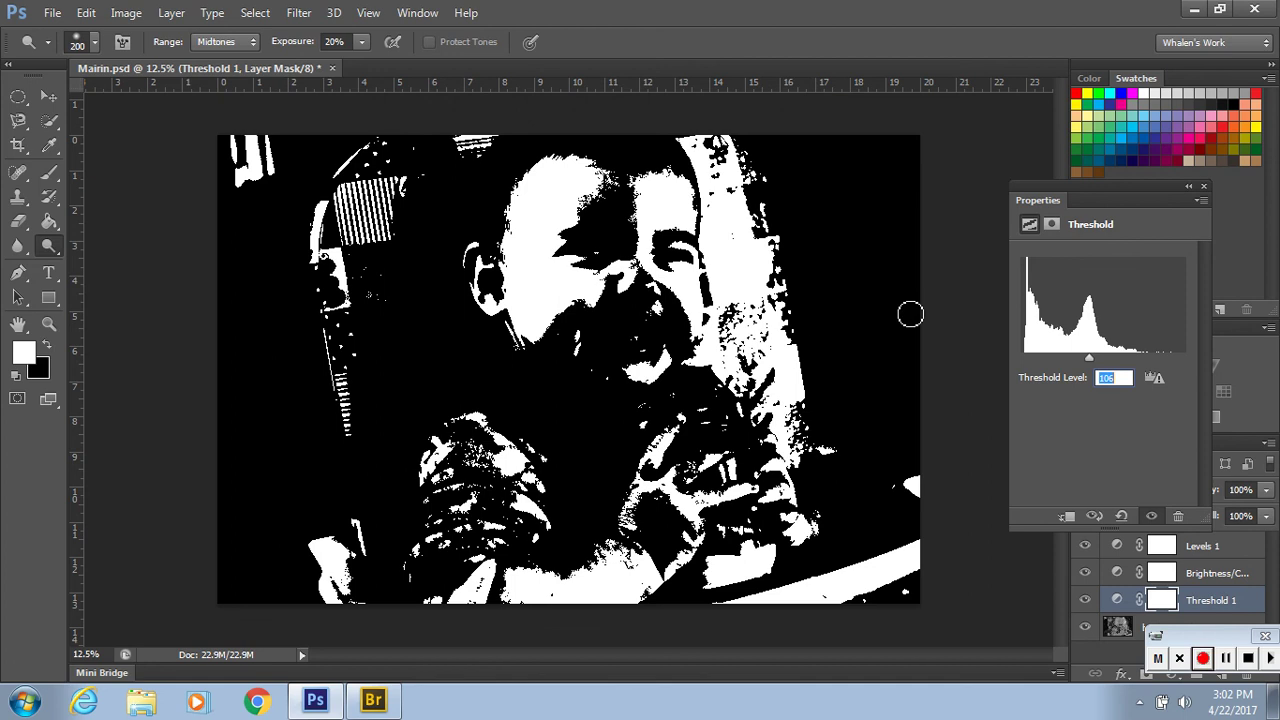
{"action": "key", "text": "Down"}
{"action": "key", "text": "Down"}
{"action": "key", "text": "Down"}
{"action": "key", "text": "Down"}
{"action": "key", "text": "Down"}
{"action": "key", "text": "Down"}
{"action": "key", "text": "Down"}
{"action": "key", "text": "Down"}
{"action": "key", "text": "Down"}
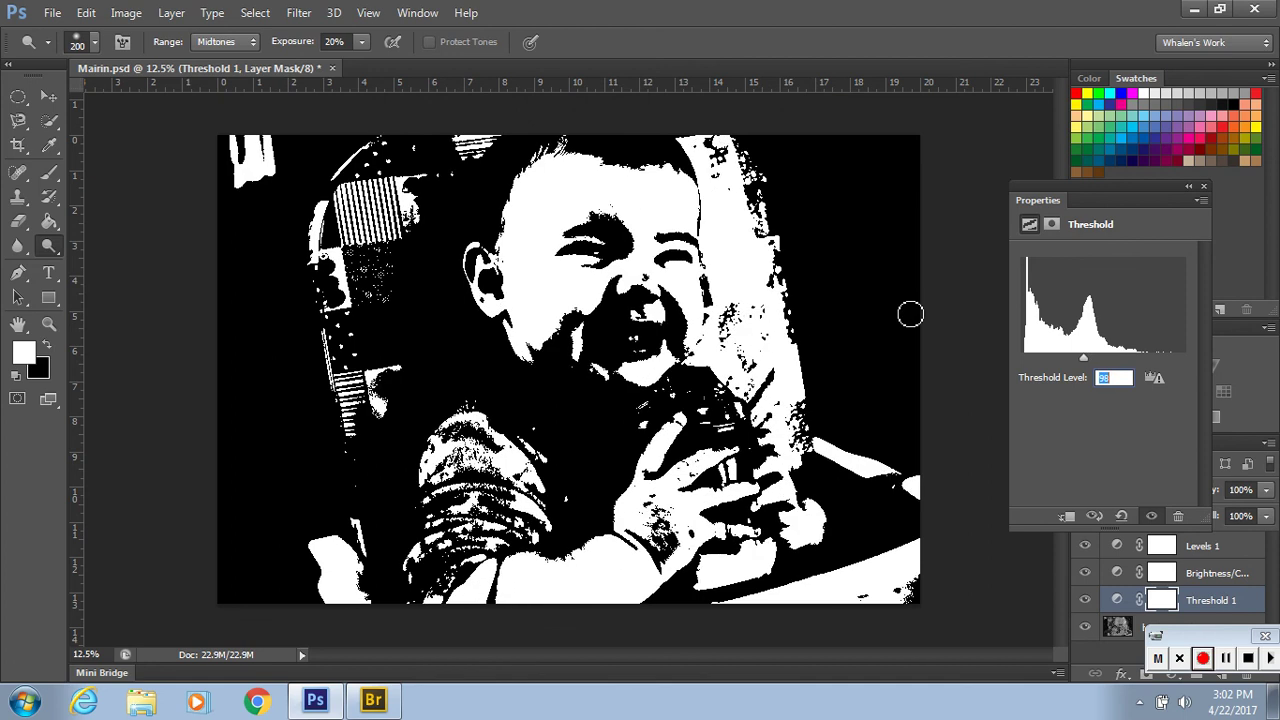
{"action": "key", "text": "Down"}
{"action": "key", "text": "Down"}
{"action": "key", "text": "Down"}
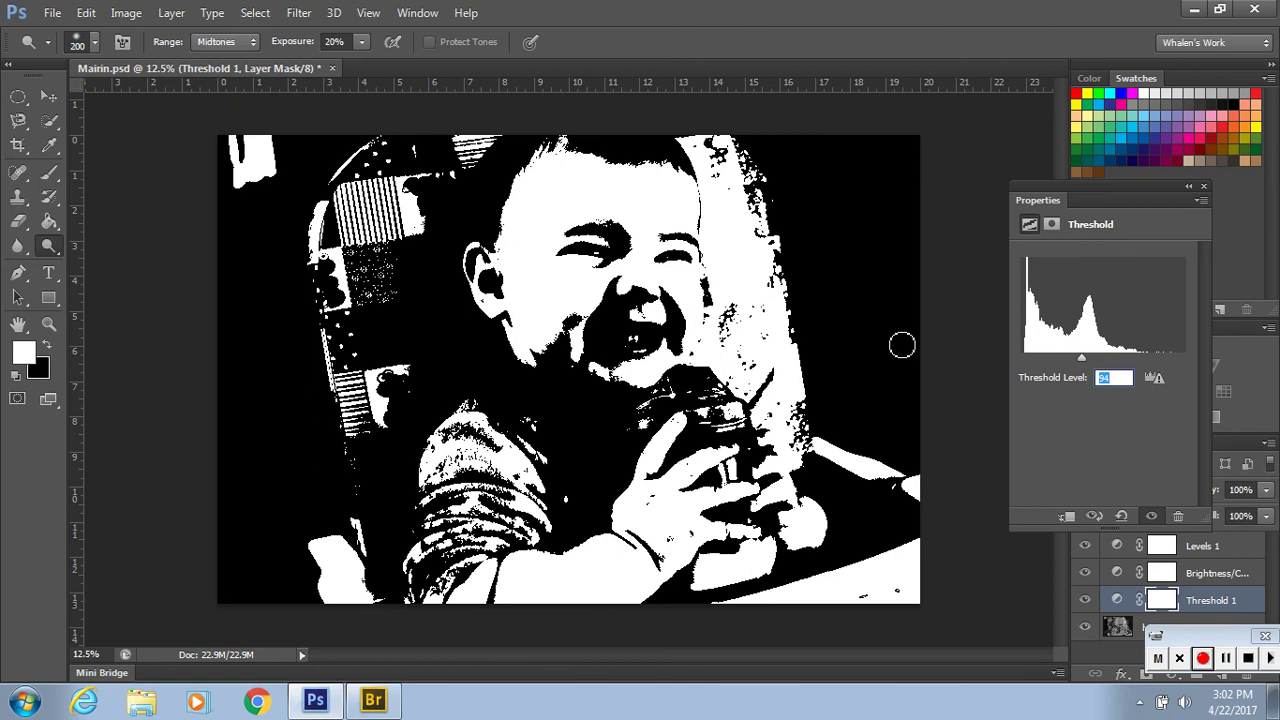
{"action": "key", "text": "Down"}
{"action": "key", "text": "Down"}
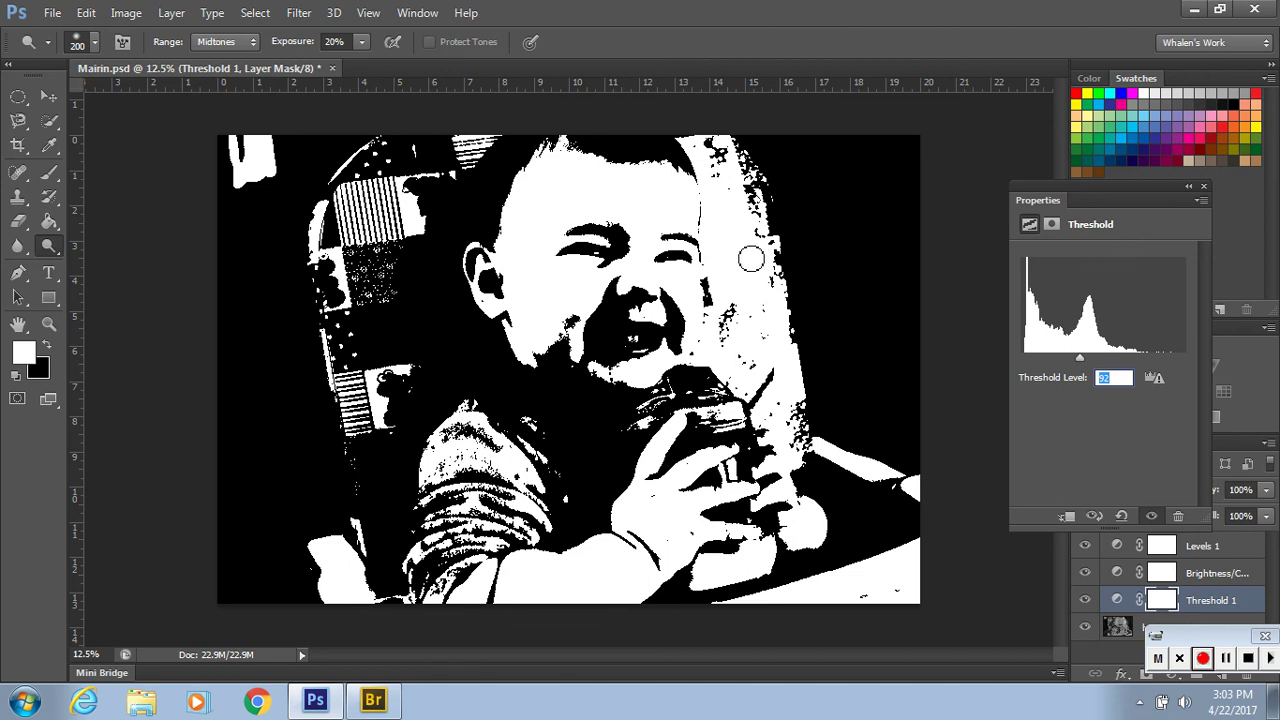
{"action": "key", "text": "Down"}
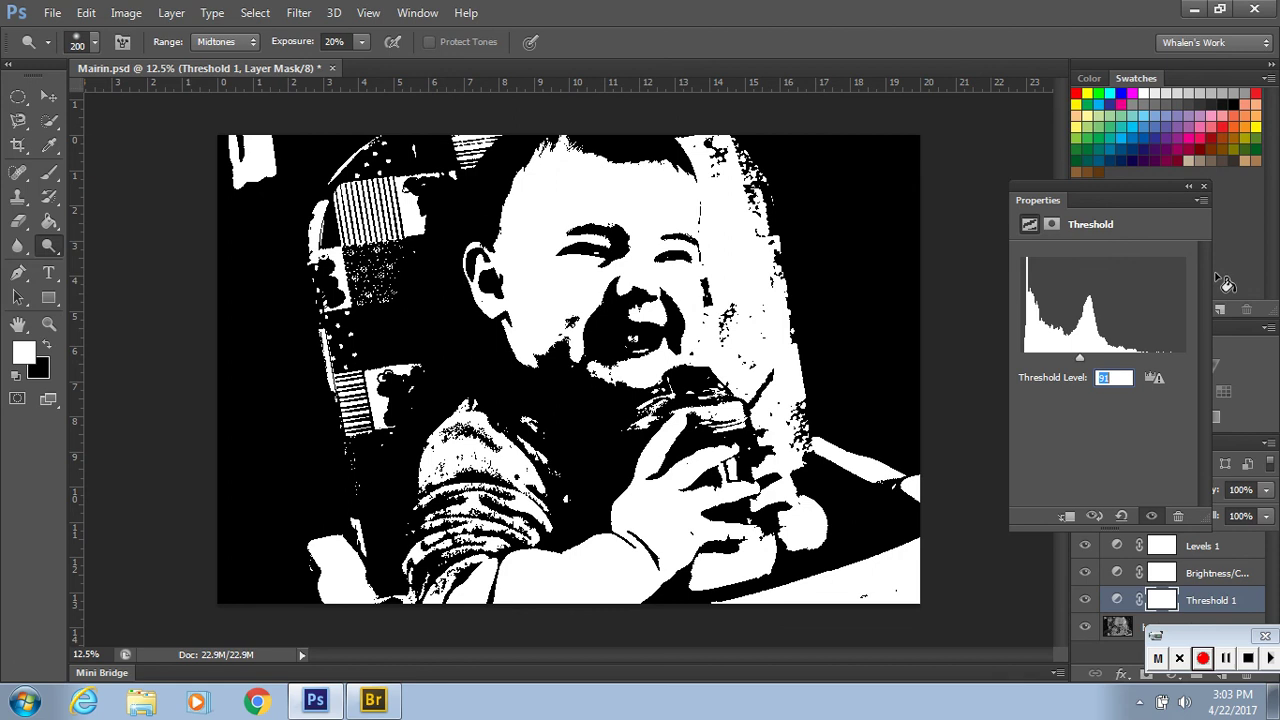
{"action": "left_click", "coordinate": [1204, 187]}
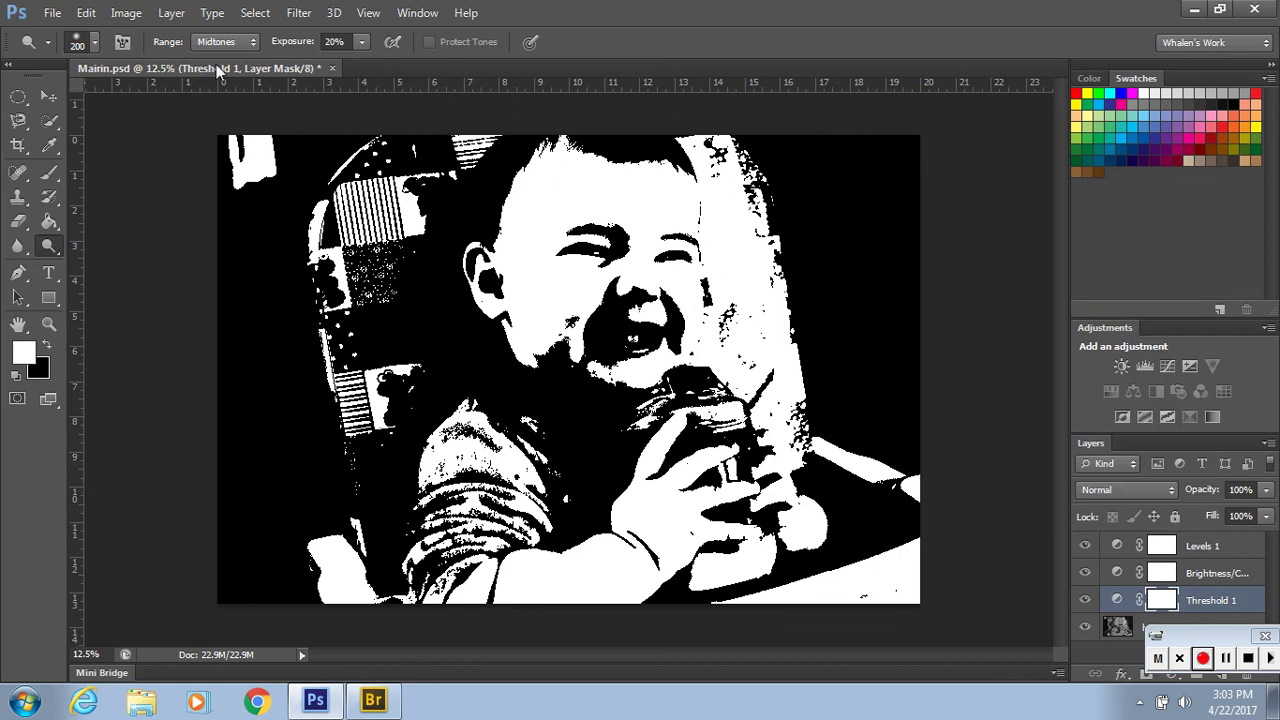
Save the image under the new name Mairin-threshold.psd.
{"action": "left_click", "coordinate": [52, 12]}
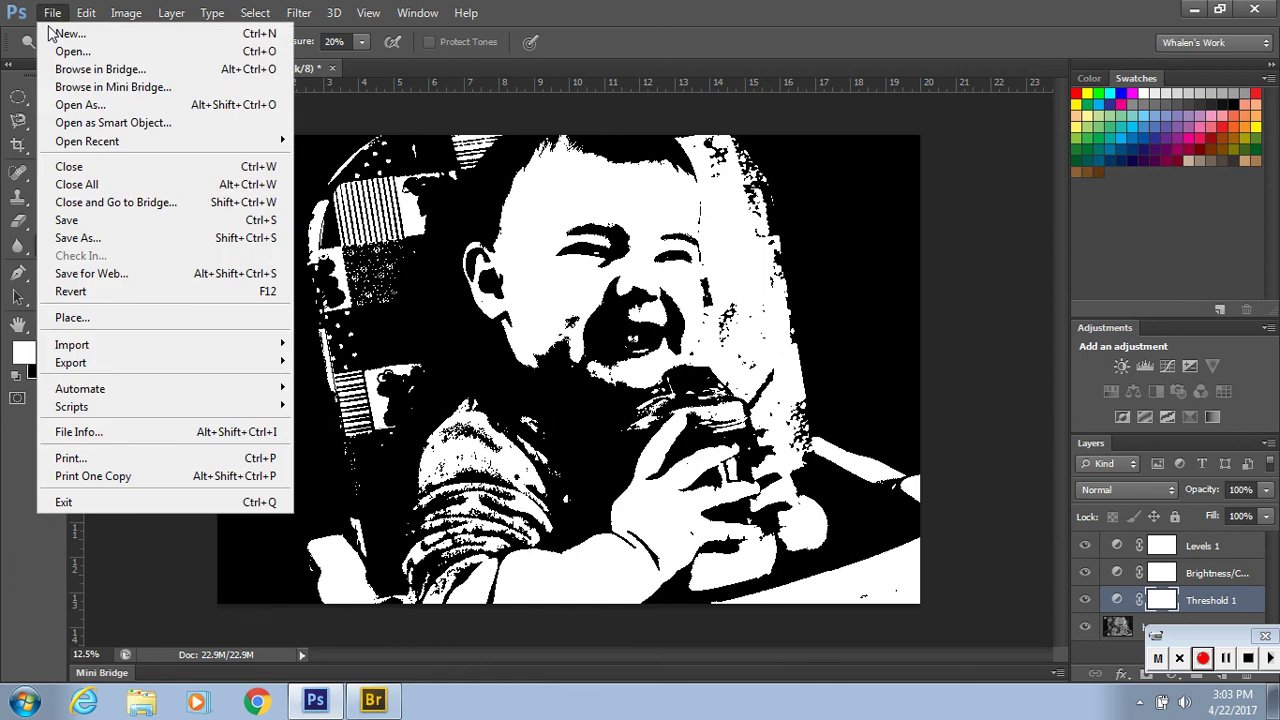
{"action": "left_click", "coordinate": [218, 246]}
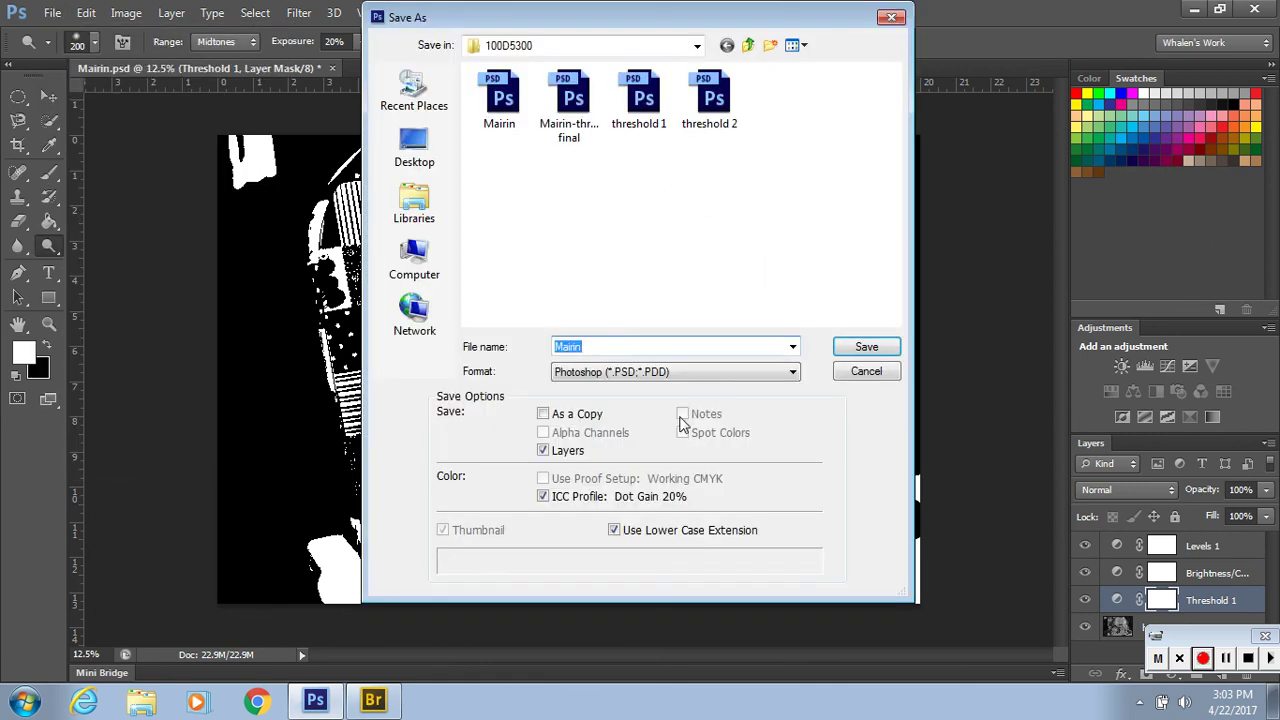
{"action": "left_click", "coordinate": [623, 346]}
{"action": "type", "text": "-"}
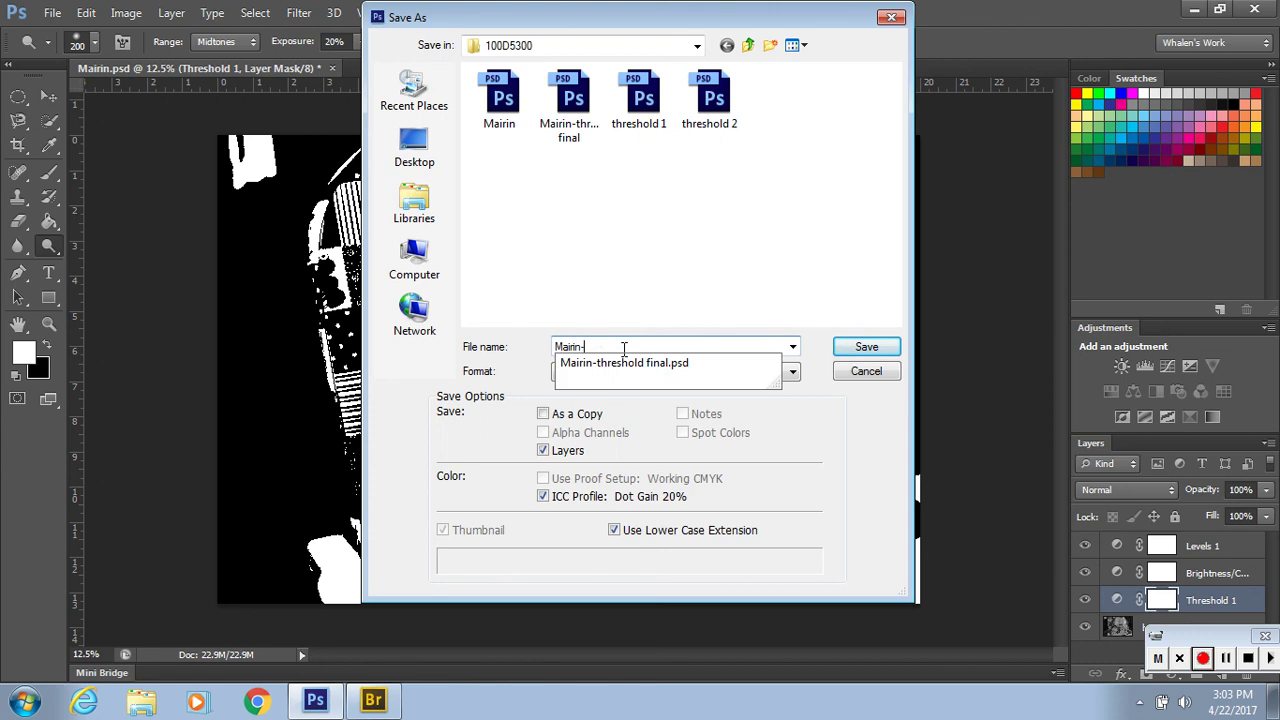
{"action": "type", "text": "threshold"}
{"action": "key", "text": "Return"}
{"action": "key", "text": "Return"}
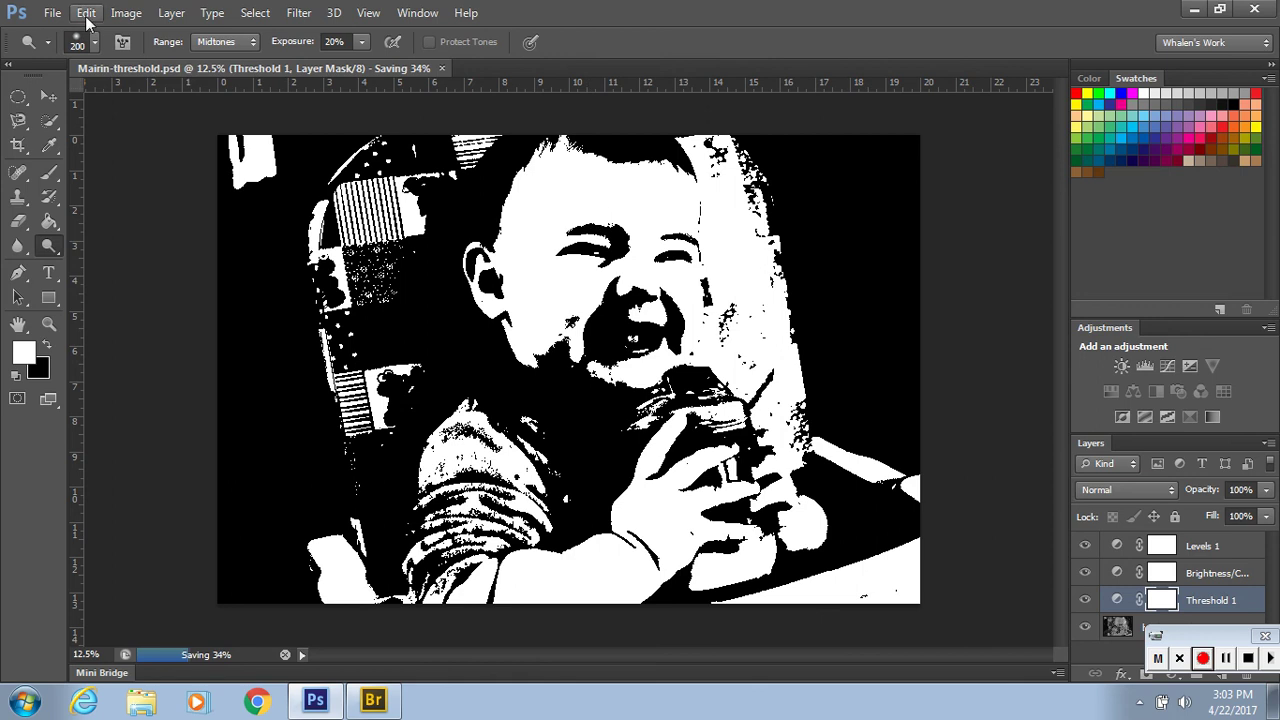
Retry Save As and dismiss the background-save error with OK.
{"action": "left_click", "coordinate": [55, 13]}
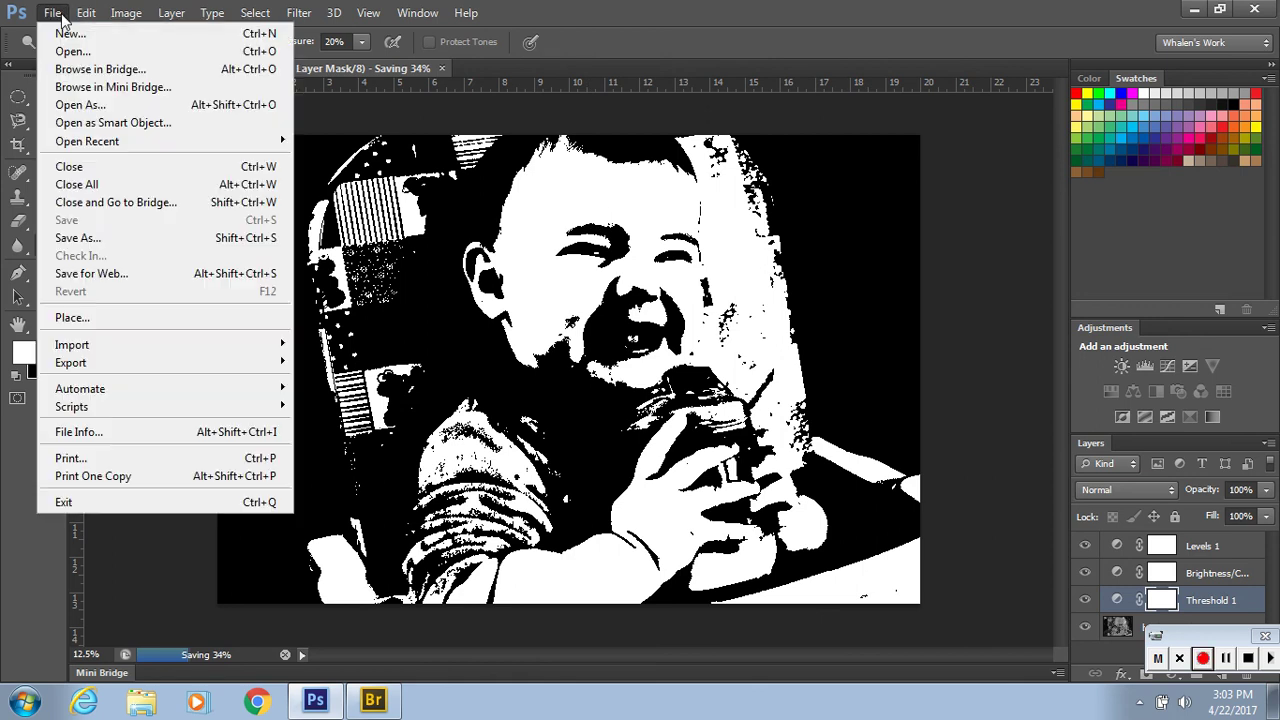
{"action": "left_click", "coordinate": [155, 243]}
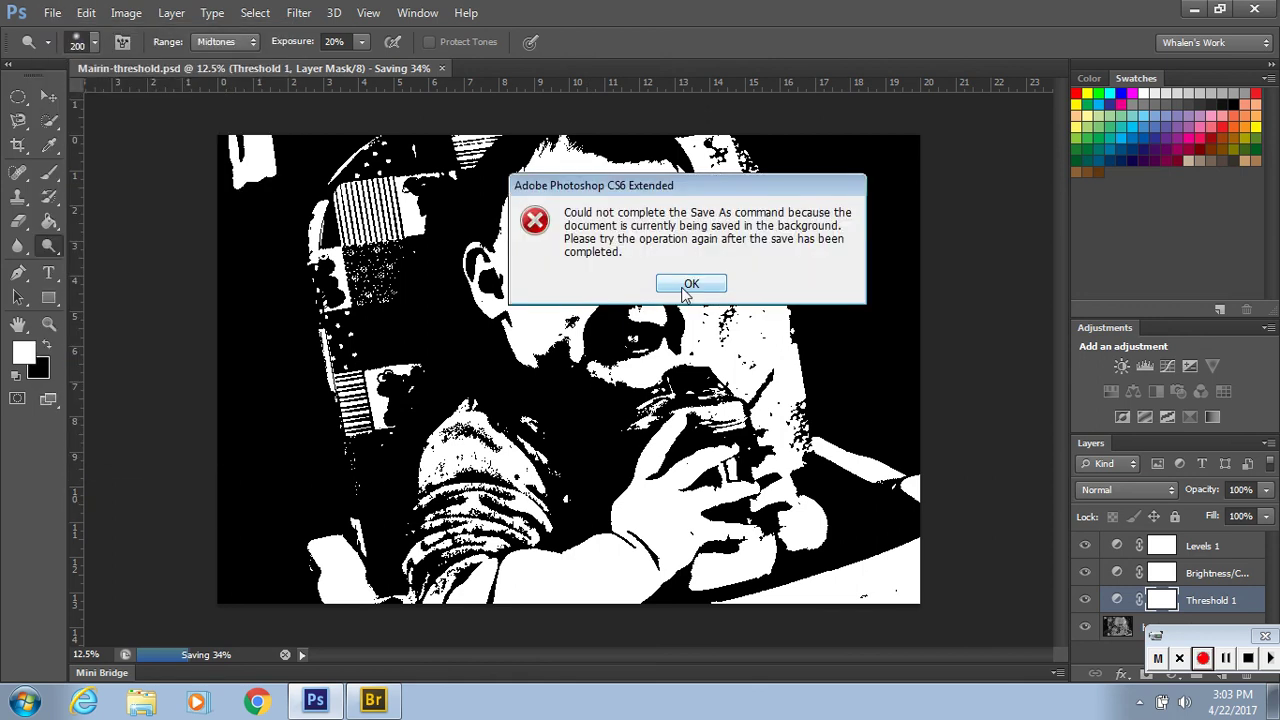
{"action": "left_click", "coordinate": [689, 286]}
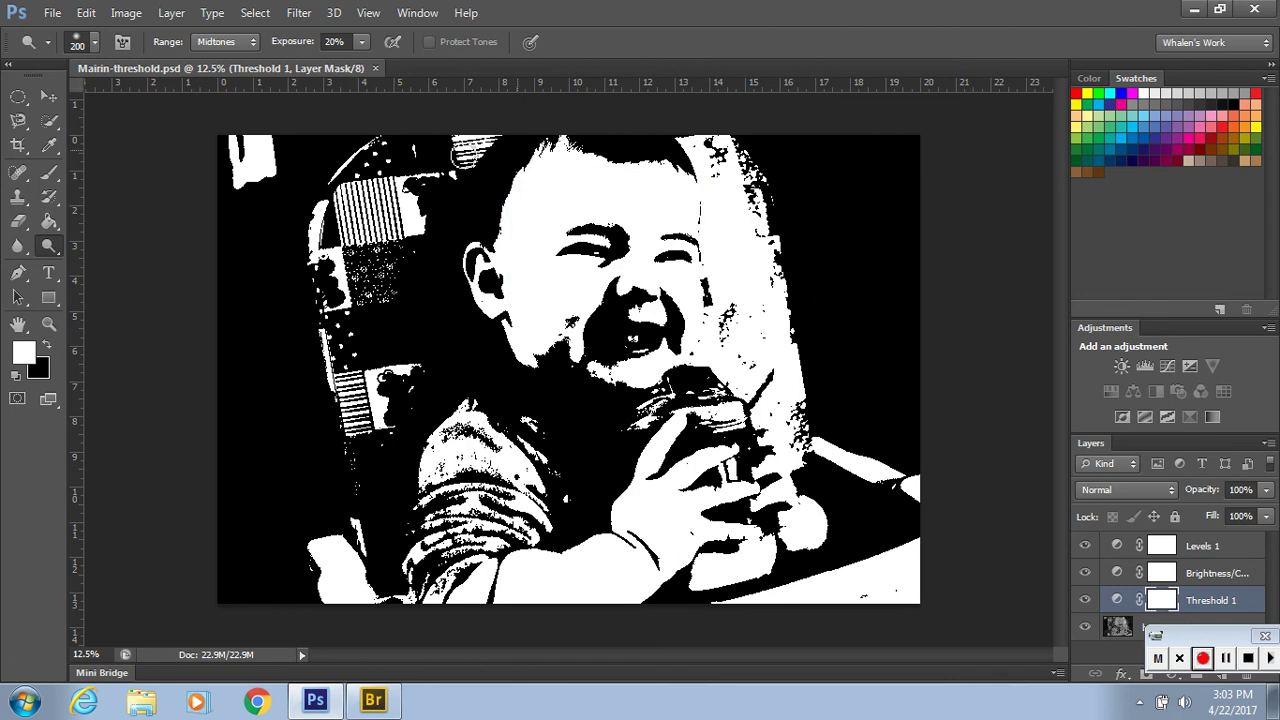
Save a JPEG copy, Mairin-threshold.jpg, to the Desktop to reach JPEG Options.
{"action": "left_click", "coordinate": [55, 13]}
{"action": "left_click", "coordinate": [150, 243]}
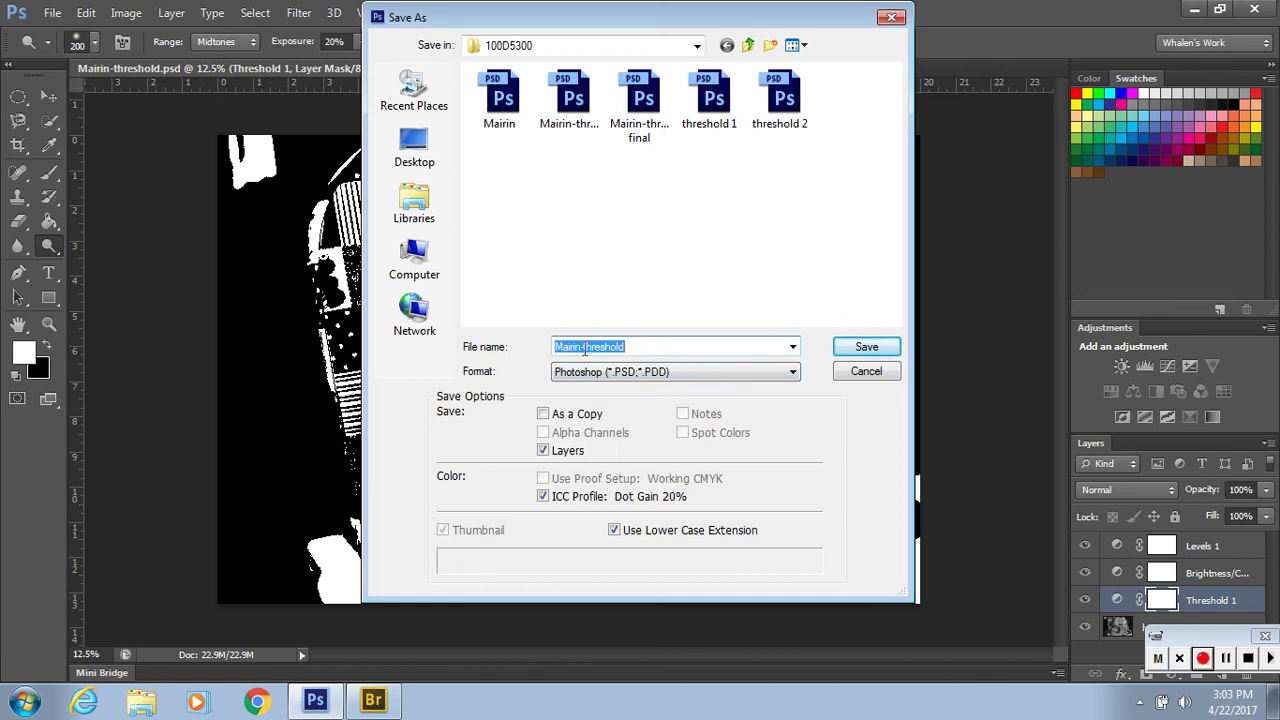
{"action": "left_click", "coordinate": [696, 371]}
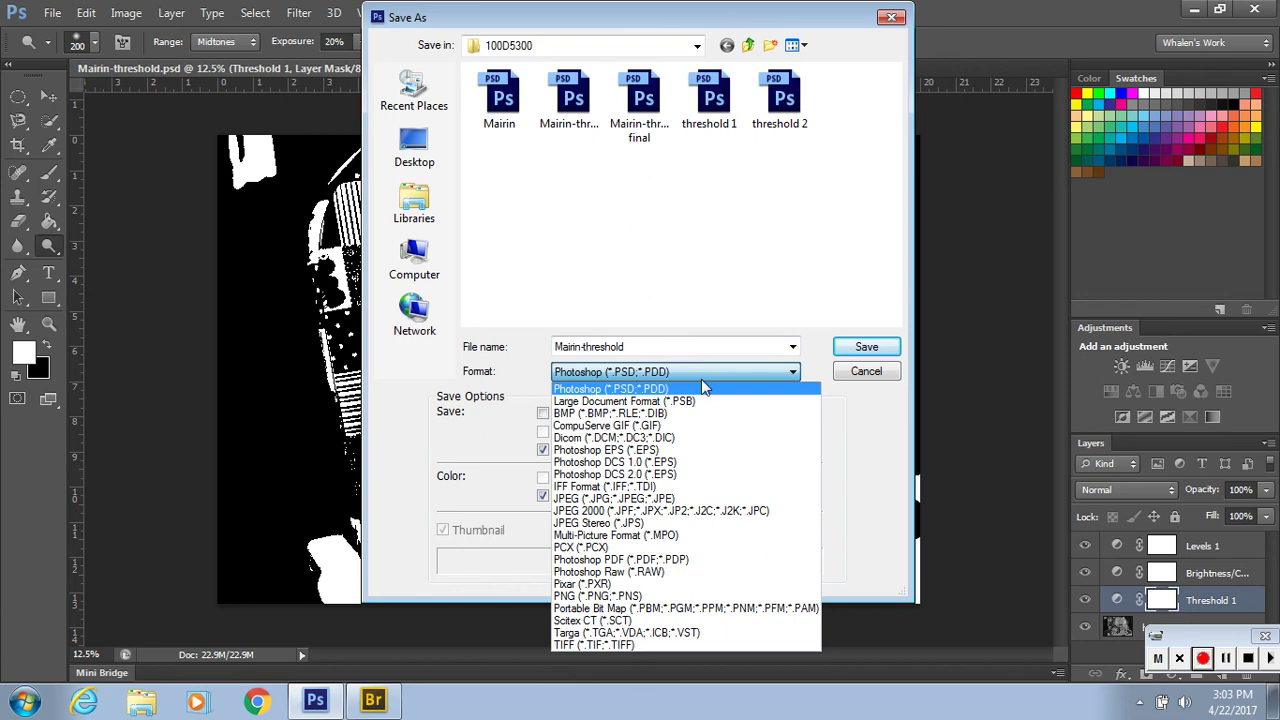
{"action": "left_click", "coordinate": [699, 498]}
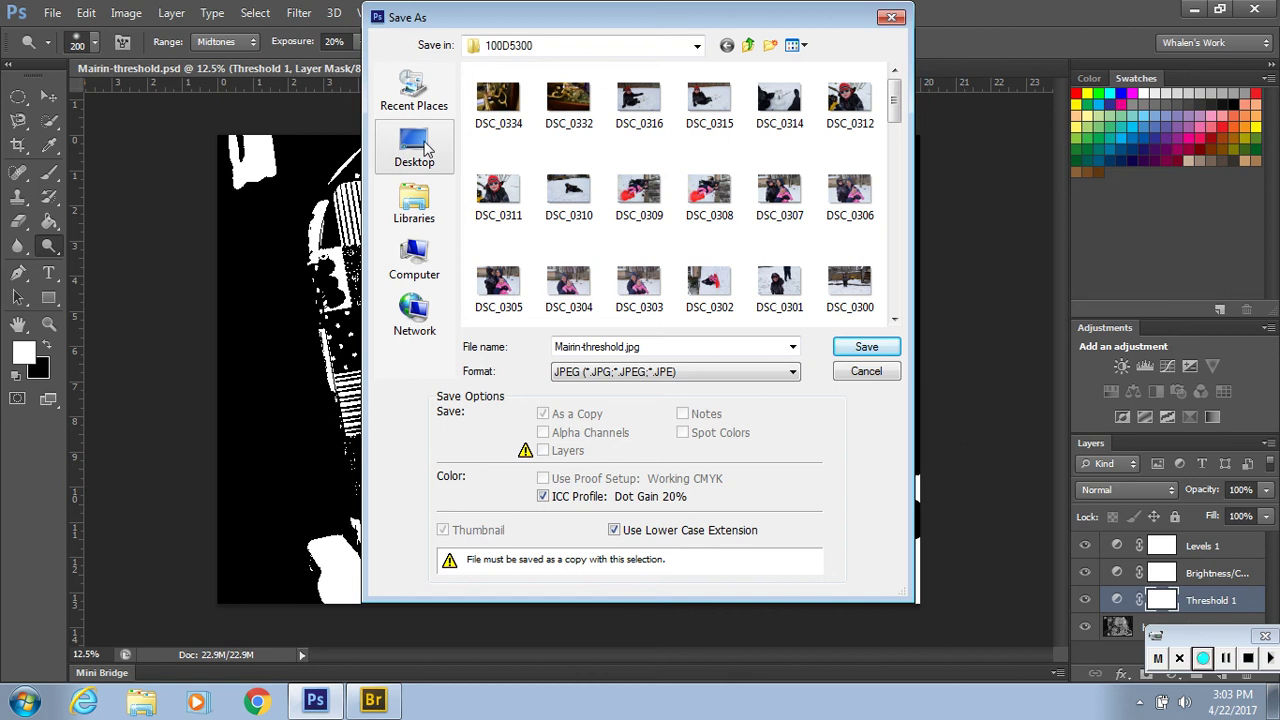
{"action": "left_click", "coordinate": [428, 148]}
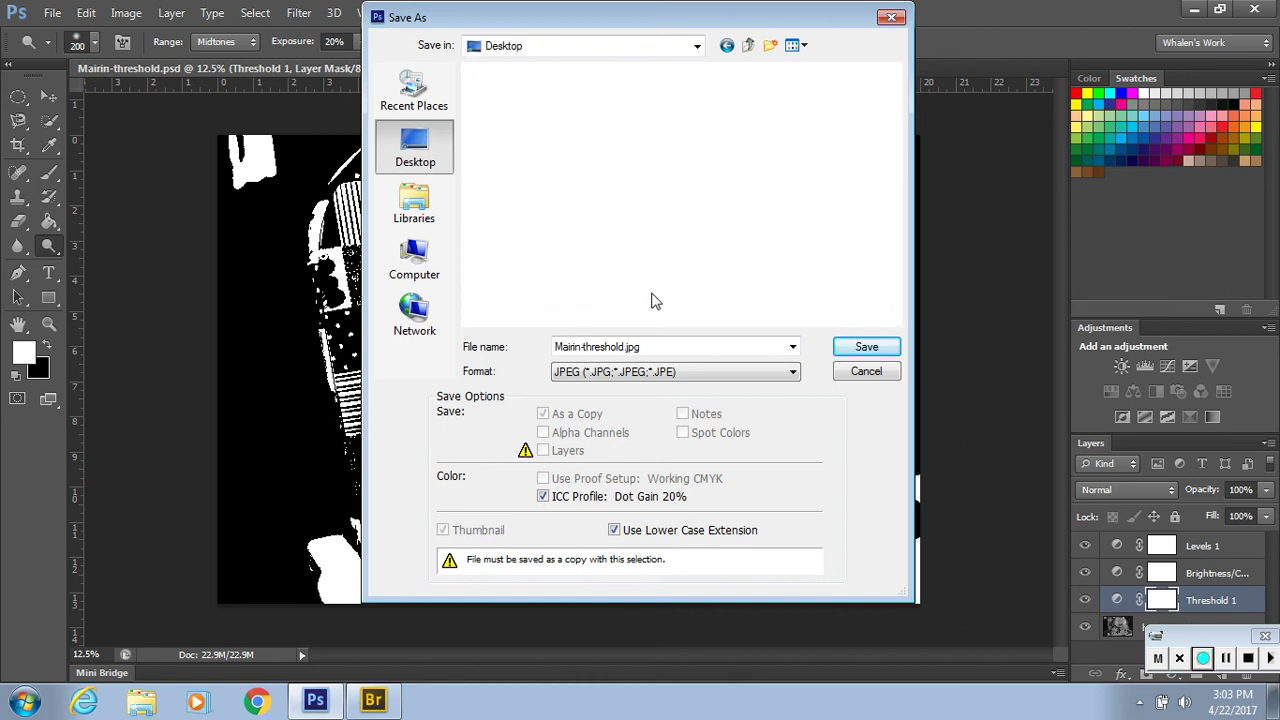
{"action": "double_click", "coordinate": [675, 347]}
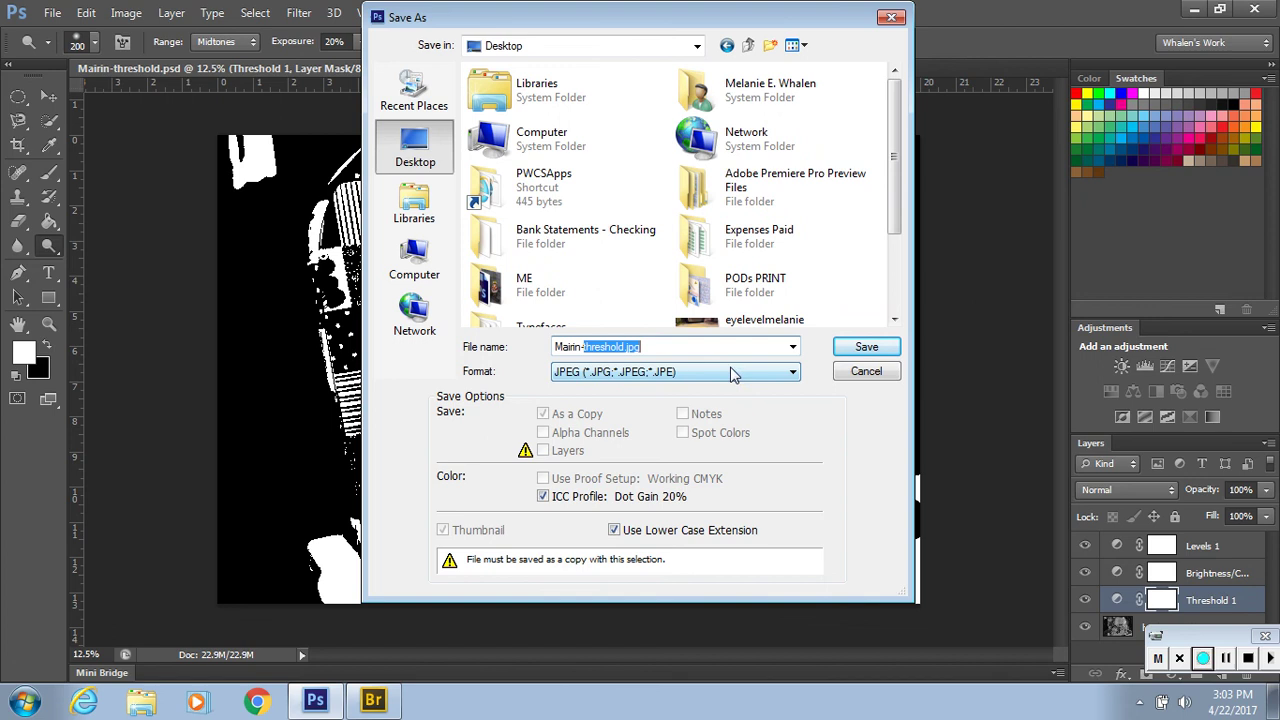
{"action": "left_click", "coordinate": [862, 349]}
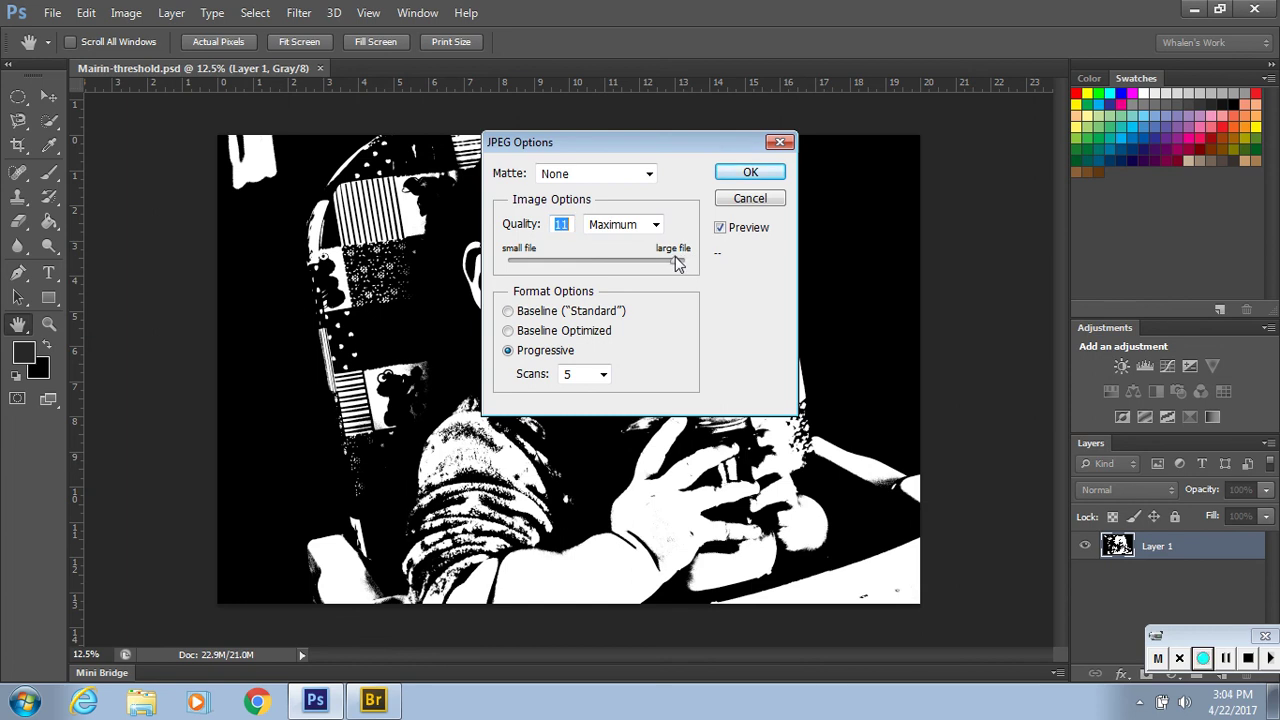
Lower JPEG quality from 11 to 8 (High) and confirm the save.
{"action": "left_click_drag", "start_coordinate": [678, 262], "coordinate": [632, 262]}
{"action": "left_click", "coordinate": [750, 174]}
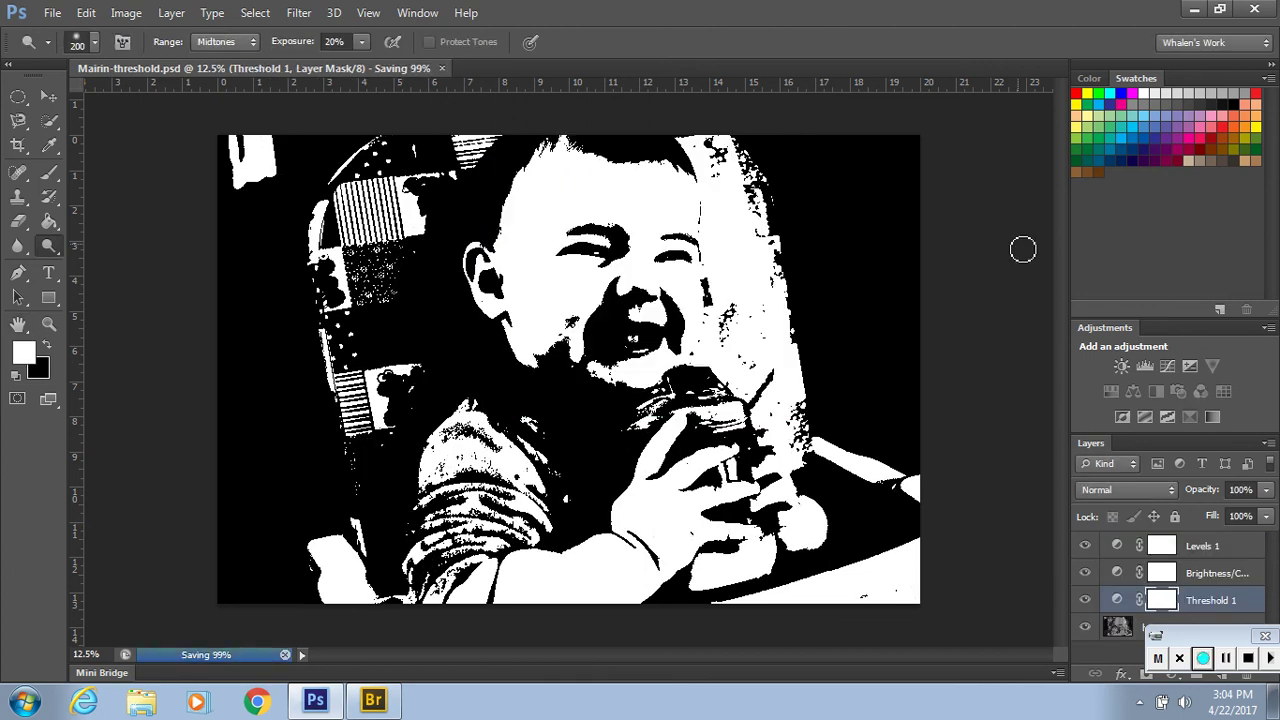